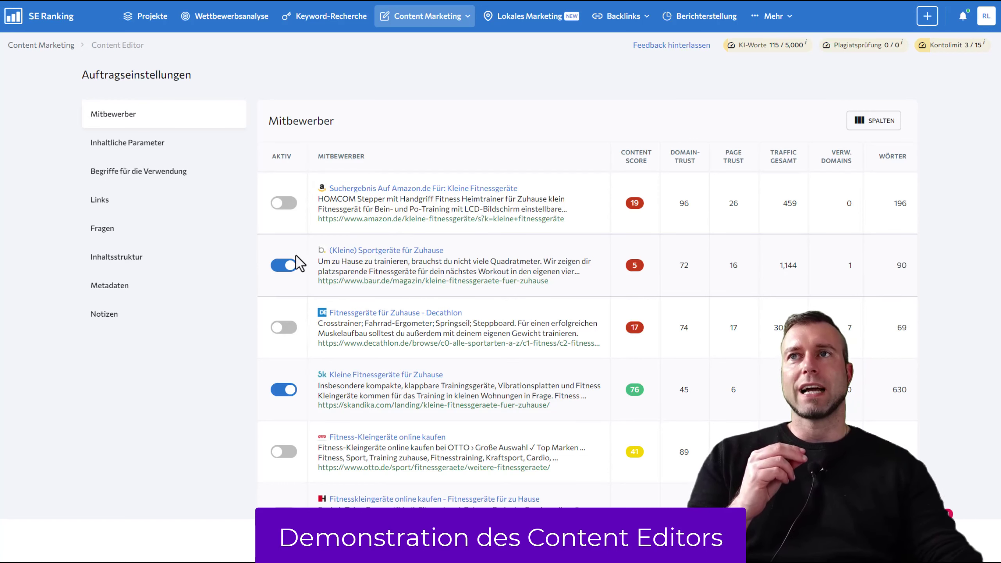
- Review the analysed competitors, including which are active and their content scores, trust, traffic and word counts
{"action": "scroll", "coordinate": [230, 273], "scroll_direction": "down", "scroll_amount": 2}
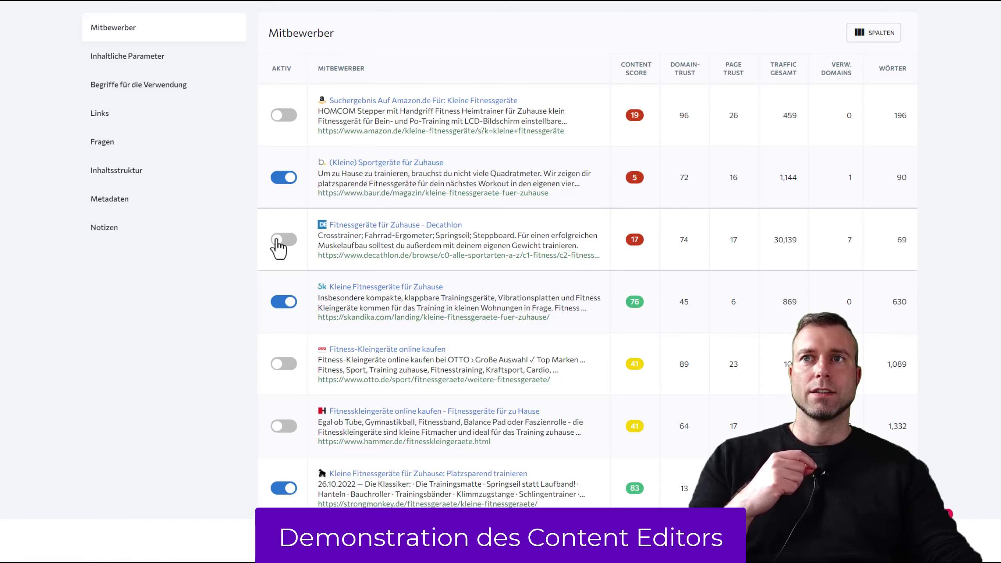
{"action": "scroll", "coordinate": [457, 316], "scroll_direction": "down", "scroll_amount": 2}
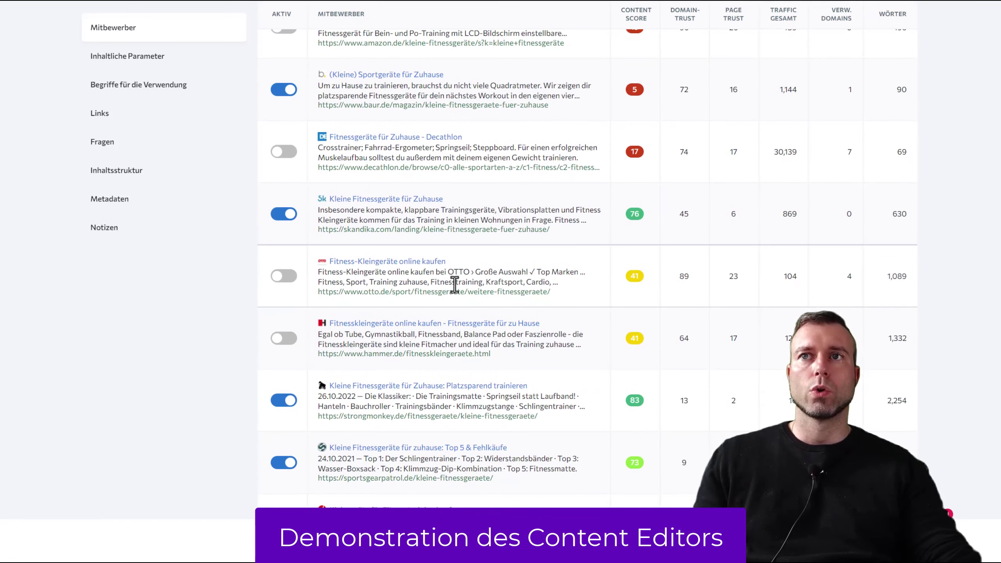
{"action": "scroll", "coordinate": [454, 285], "scroll_direction": "down", "scroll_amount": 2}
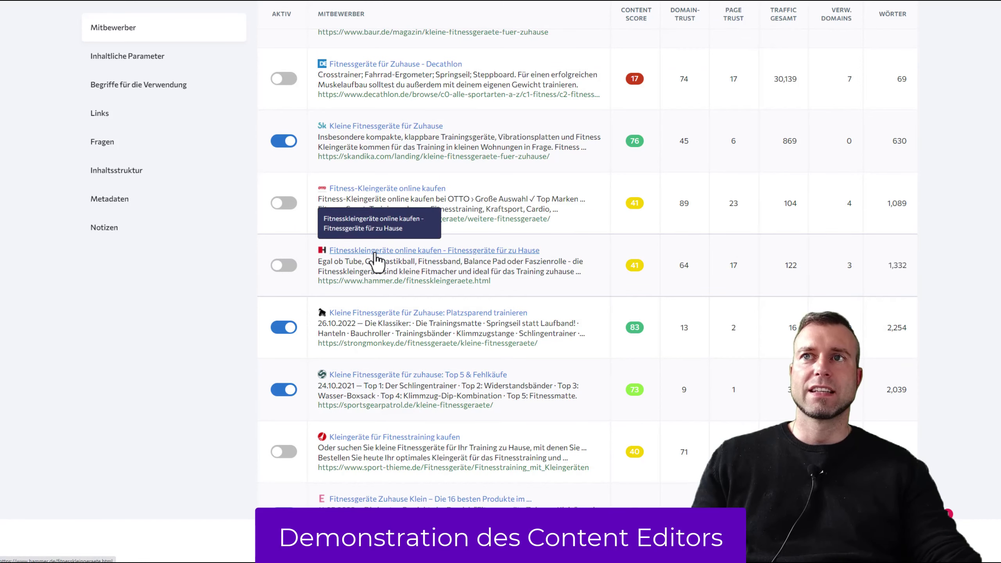
{"action": "scroll", "coordinate": [353, 268], "scroll_direction": "down", "scroll_amount": 4}
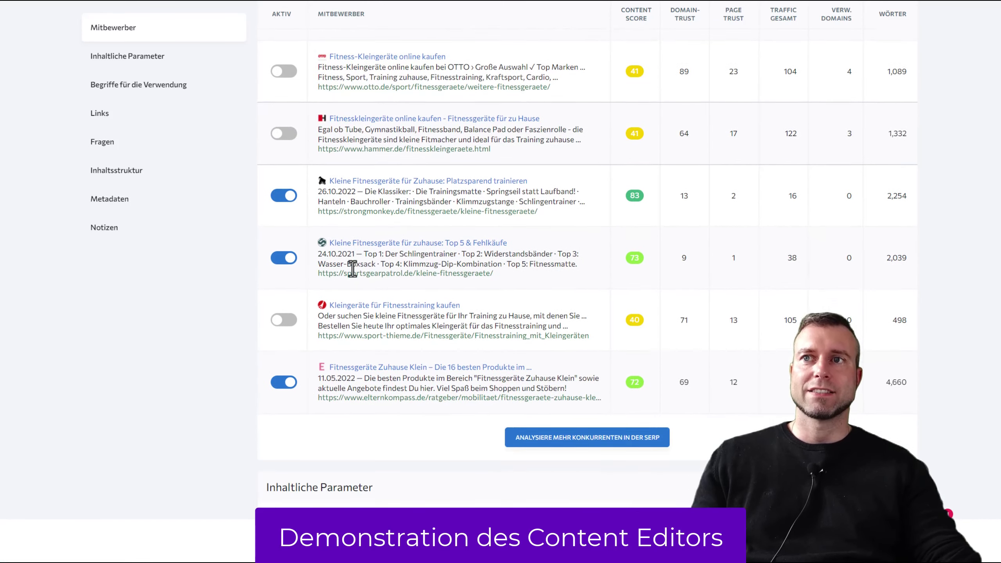
{"action": "scroll", "coordinate": [347, 268], "scroll_direction": "up", "scroll_amount": 10}
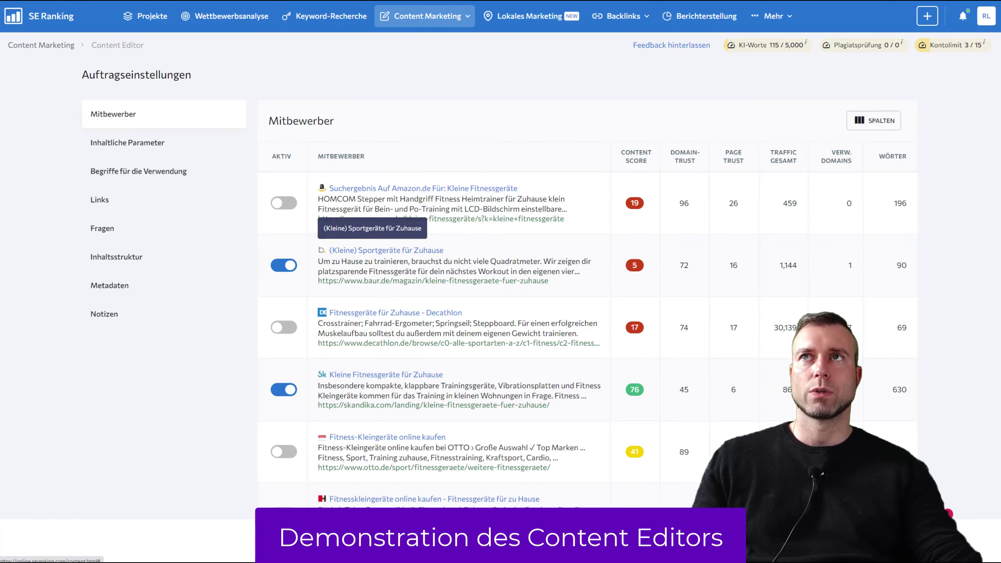
- Open the baur.de competitor article, skim its content behind the welcome popup, and return to the competitor list
{"action": "left_click", "coordinate": [397, 251]}
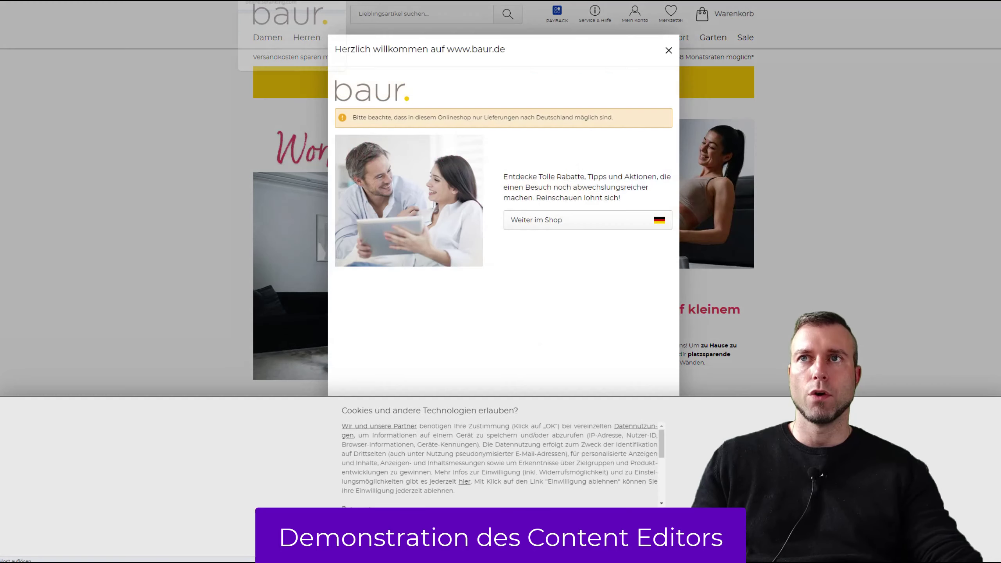
{"action": "left_click", "coordinate": [670, 51]}
{"action": "scroll", "coordinate": [509, 236], "scroll_direction": "down", "scroll_amount": 15}
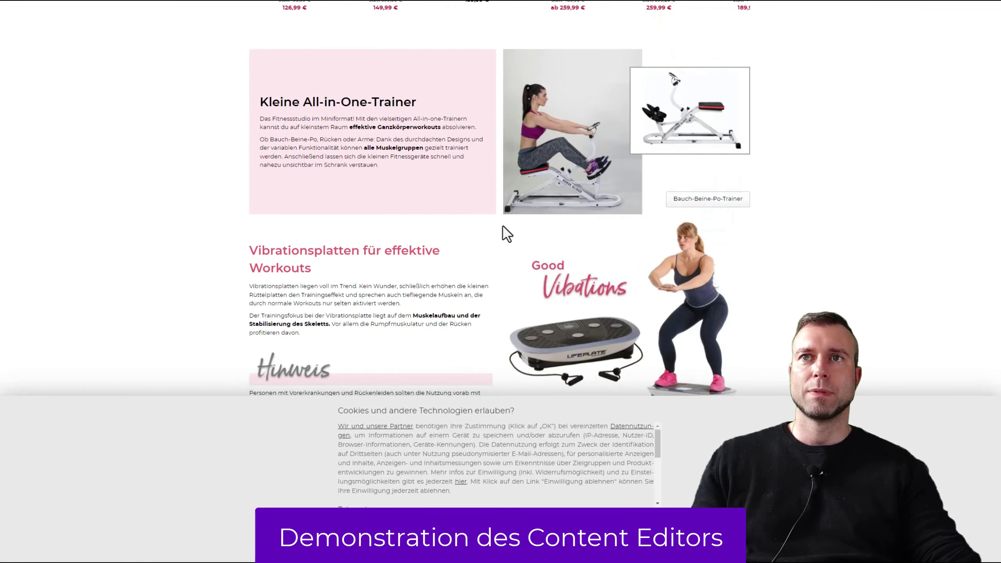
{"action": "key", "text": "ctrl+w"}
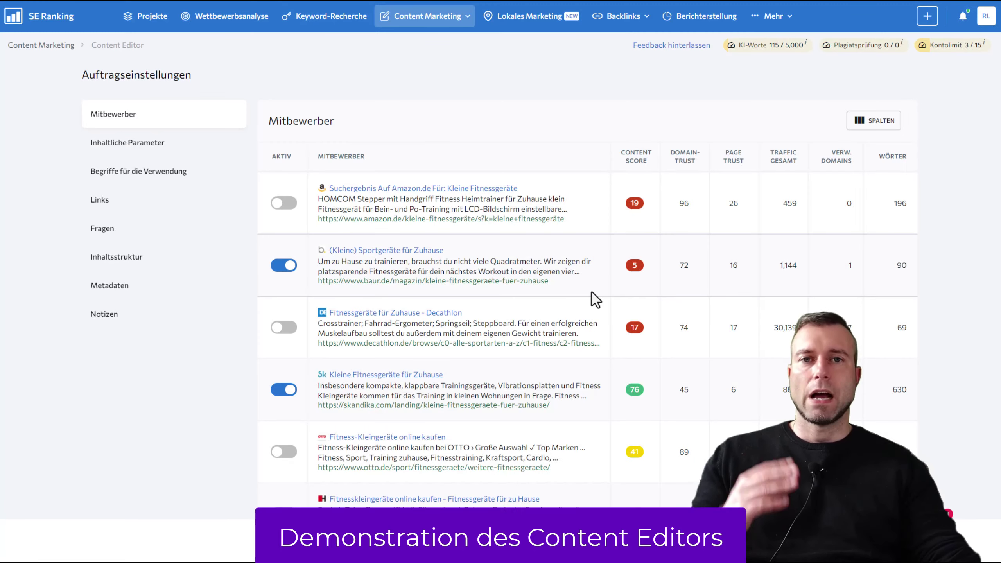
{"action": "scroll", "coordinate": [590, 286], "scroll_direction": "down", "scroll_amount": 4}
{"action": "scroll", "coordinate": [582, 277], "scroll_direction": "up", "scroll_amount": 4}
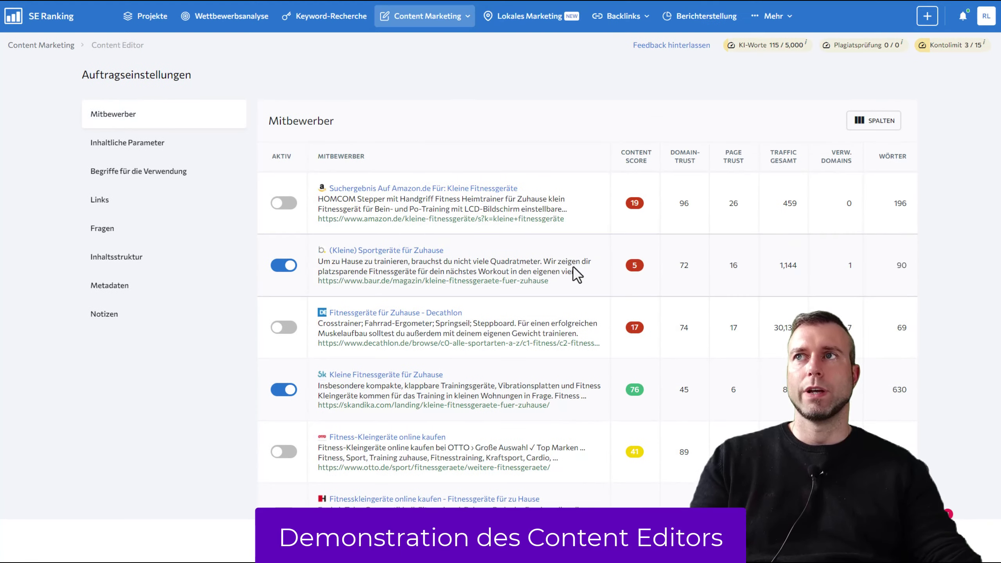
- Examine the recommended content parameters, the terms to use with their frequencies, and the links and questions sections
{"action": "left_click", "coordinate": [159, 152]}
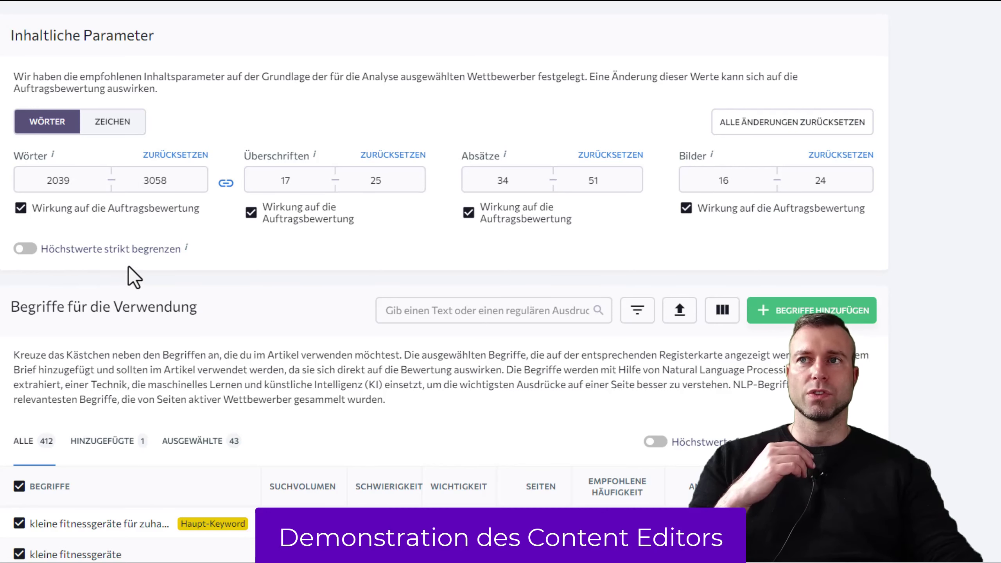
{"action": "scroll", "coordinate": [128, 265], "scroll_direction": "down", "scroll_amount": 5}
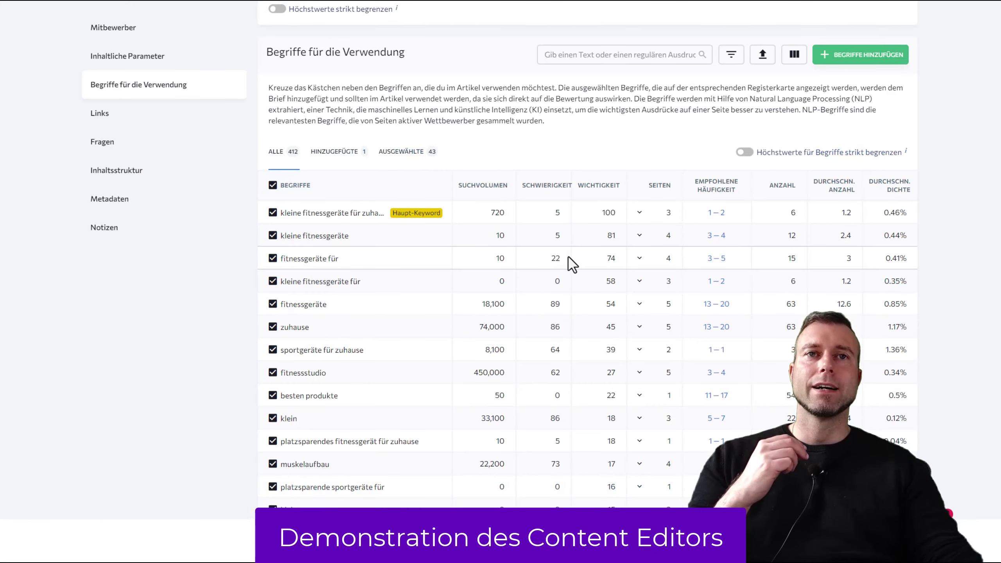
{"action": "scroll", "coordinate": [539, 241], "scroll_direction": "down", "scroll_amount": 4}
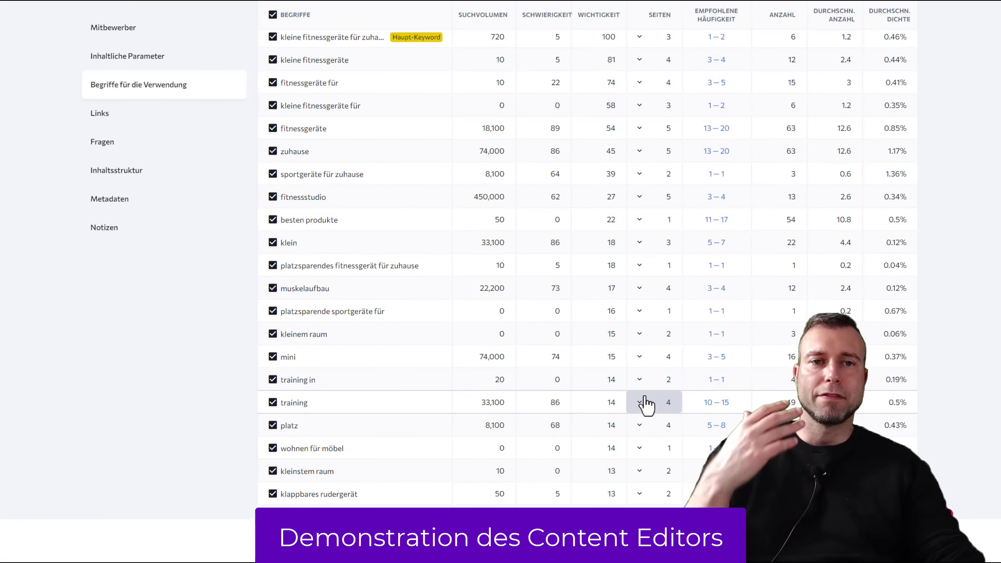
{"action": "scroll", "coordinate": [643, 397], "scroll_direction": "down", "scroll_amount": 5}
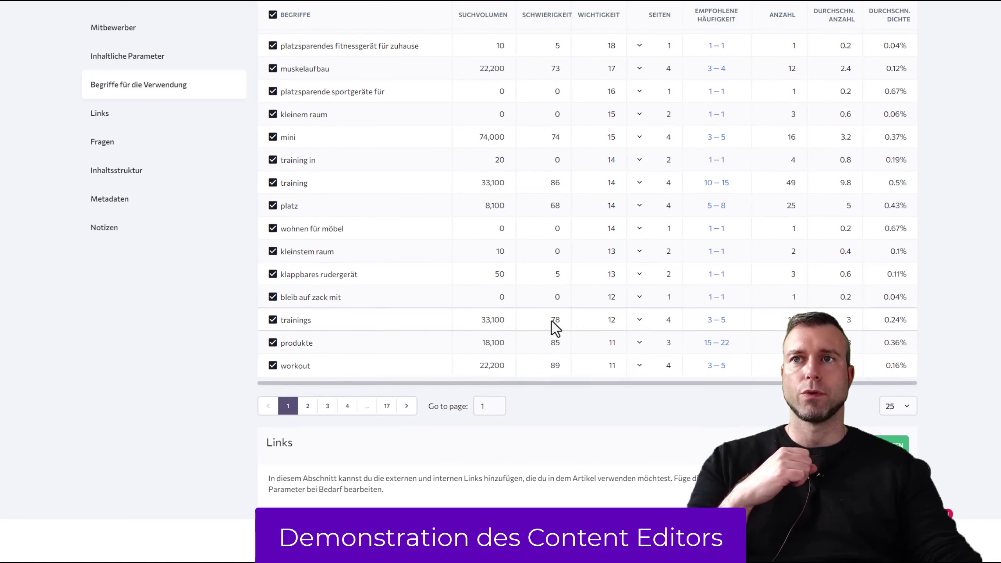
{"action": "scroll", "coordinate": [588, 340], "scroll_direction": "down", "scroll_amount": 5}
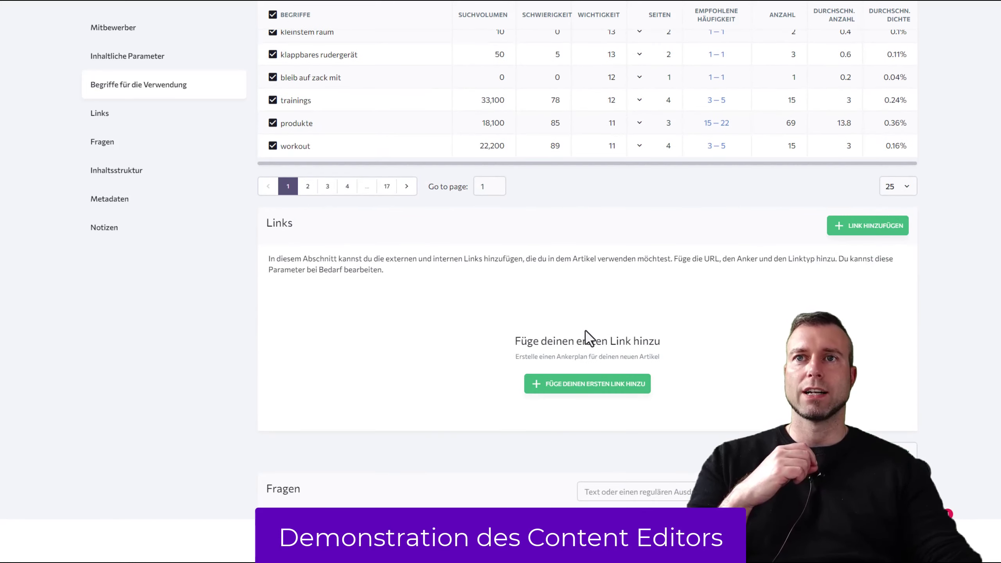
{"action": "scroll", "coordinate": [589, 338], "scroll_direction": "down", "scroll_amount": 8}
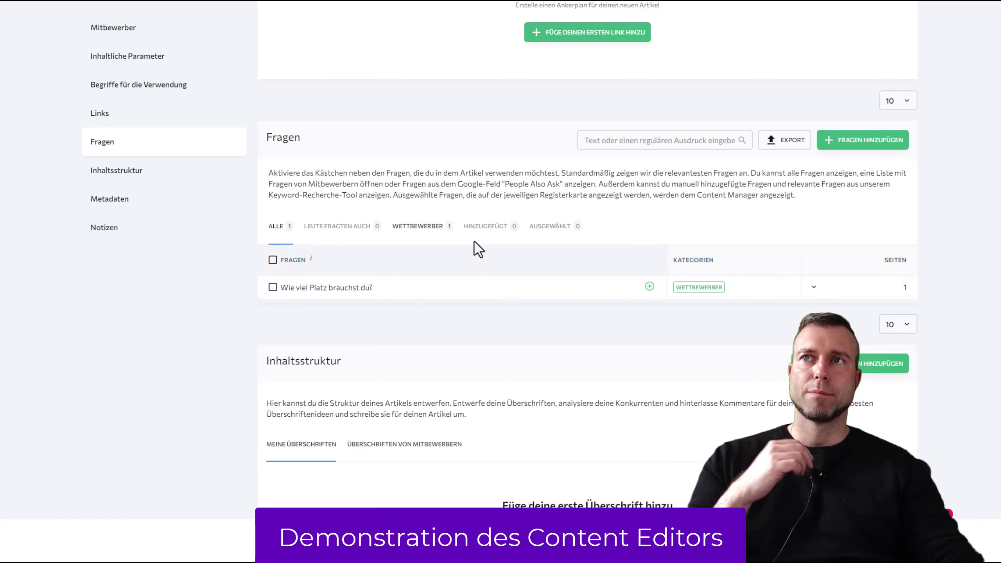
- Show the competitors' headings in the content structure section instead of the article's own headings
{"action": "scroll", "coordinate": [442, 260], "scroll_direction": "down", "scroll_amount": 4}
{"action": "left_click", "coordinate": [368, 270]}
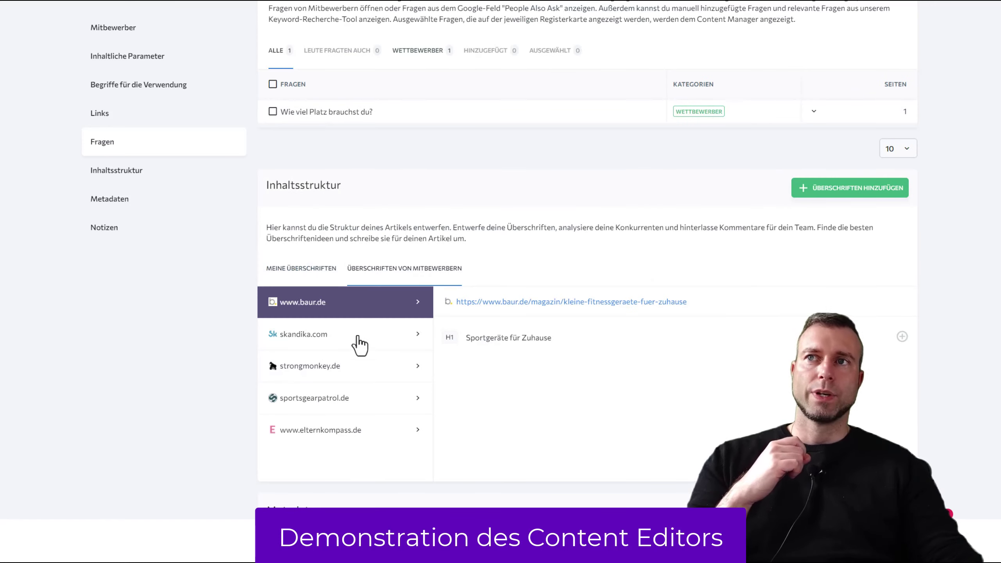
{"action": "left_click", "coordinate": [294, 270]}
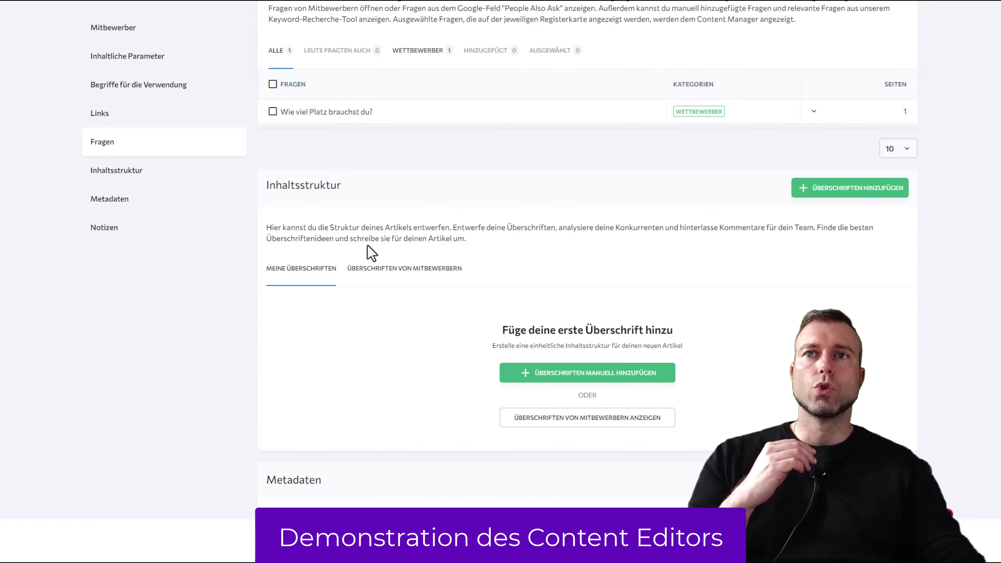
{"action": "left_click", "coordinate": [390, 275]}
{"action": "scroll", "coordinate": [414, 295], "scroll_direction": "down", "scroll_amount": 2}
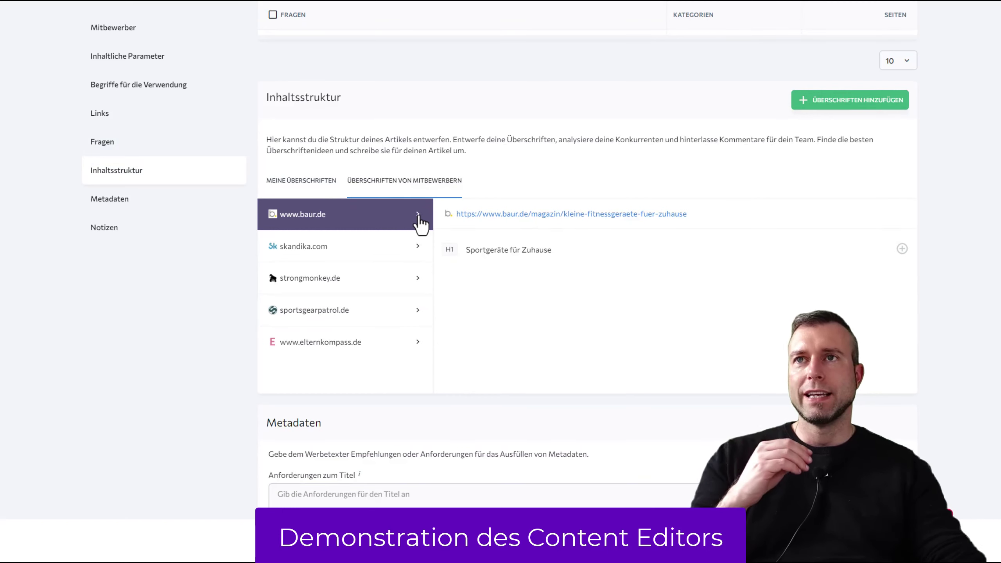
- Compare the heading structures of the competitor articles from skandika.com, strongmonkey.de and sportsgearpatrol.de
{"action": "left_click", "coordinate": [419, 256]}
{"action": "scroll", "coordinate": [482, 294], "scroll_direction": "down", "scroll_amount": 2}
{"action": "scroll", "coordinate": [482, 294], "scroll_direction": "down", "scroll_amount": 5}
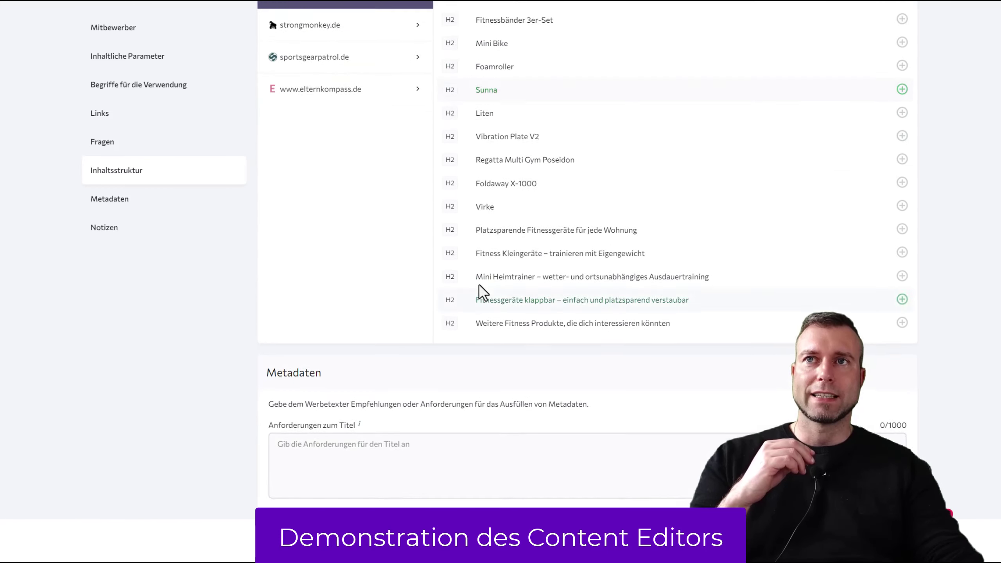
{"action": "scroll", "coordinate": [481, 291], "scroll_direction": "up", "scroll_amount": 6}
{"action": "left_click", "coordinate": [419, 237]}
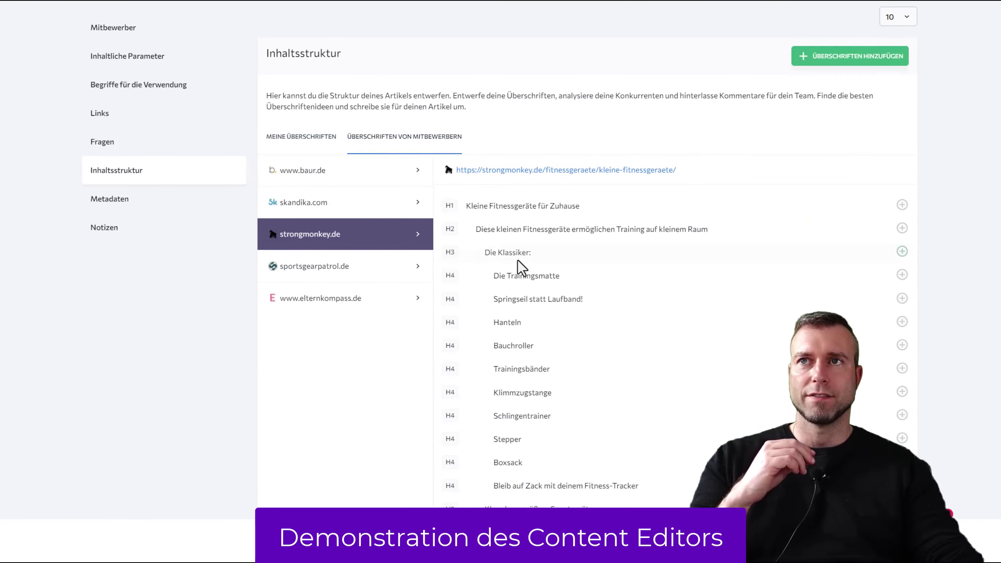
{"action": "scroll", "coordinate": [485, 261], "scroll_direction": "down", "scroll_amount": 10}
{"action": "scroll", "coordinate": [525, 295], "scroll_direction": "up", "scroll_amount": 8}
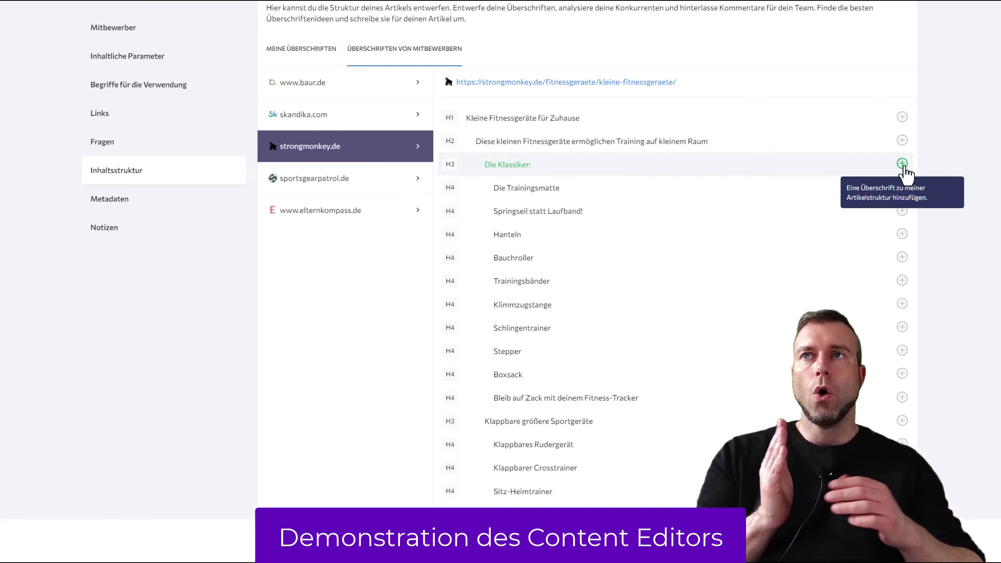
{"action": "left_click", "coordinate": [384, 183]}
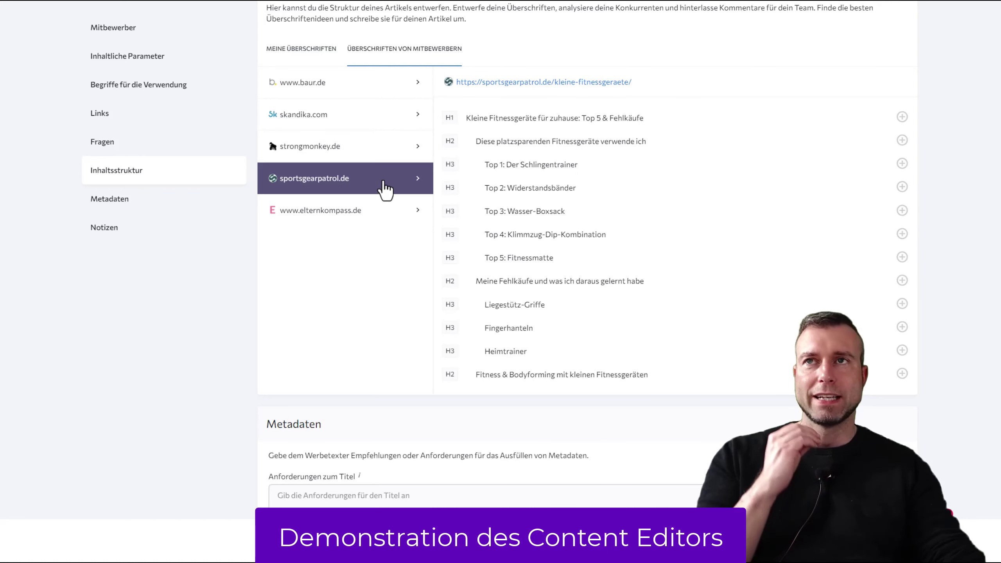
- Add strongmonkey.de's headings "Diese kleinen Fitnessgeräte ermöglichen Training auf kleinem Raum", "Die Klassiker:" and "Hanteln" to the article structure
{"action": "left_click", "coordinate": [384, 151]}
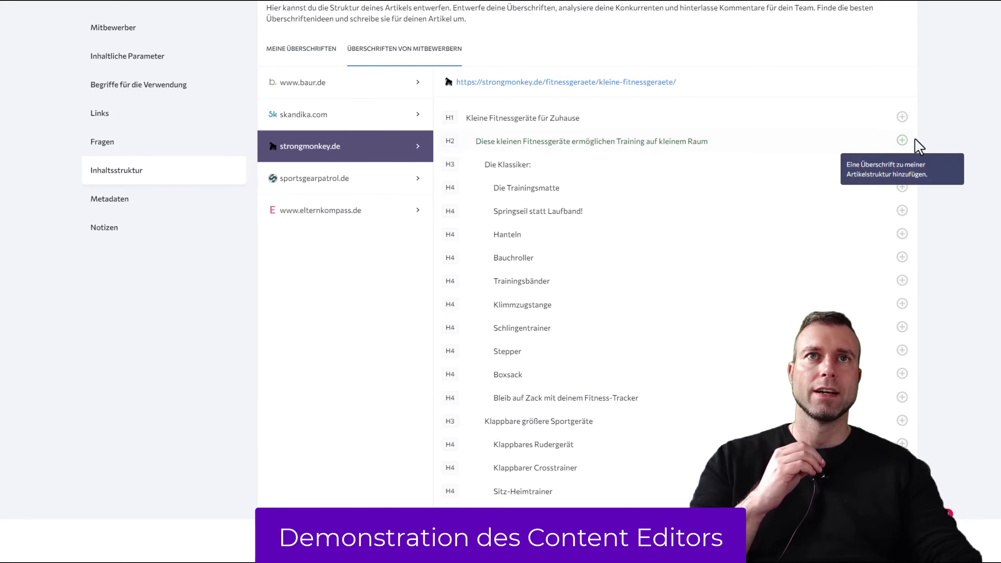
{"action": "left_click", "coordinate": [903, 142]}
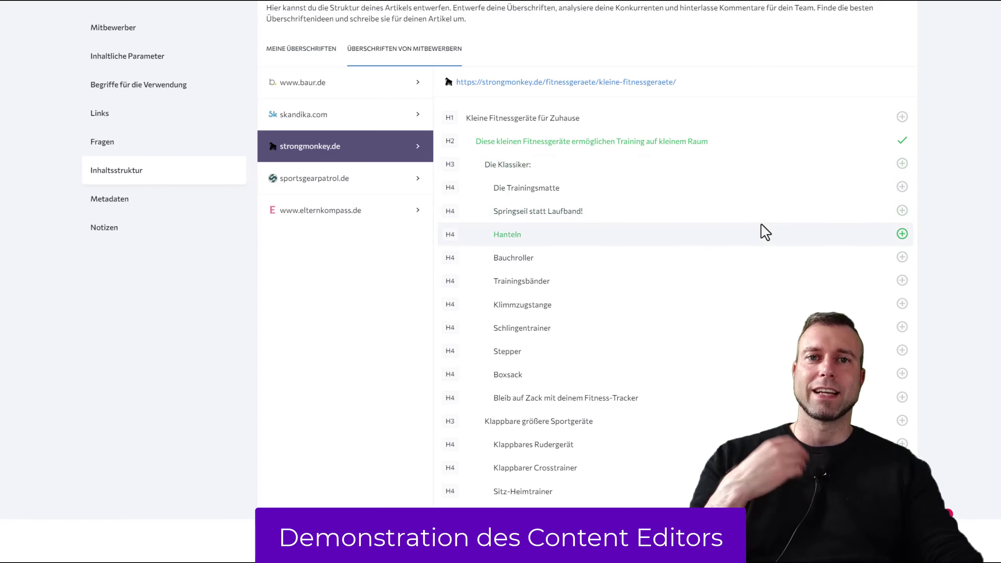
{"action": "left_click", "coordinate": [903, 163]}
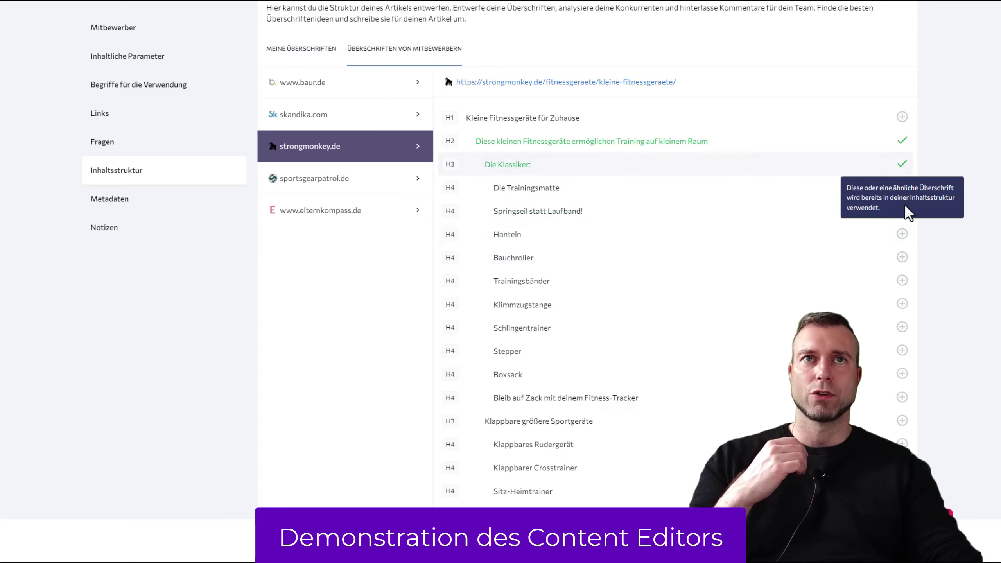
{"action": "left_click", "coordinate": [903, 235]}
- Add the headings "Klappbare größere Sportgeräte", "Liegestützgriffe", "Fitnessgeräte von zu Hause für zu Hause" and "Six-Pack Wasserflaschen als Kettlebell" to the article structure
{"action": "scroll", "coordinate": [778, 248], "scroll_direction": "down", "scroll_amount": 4}
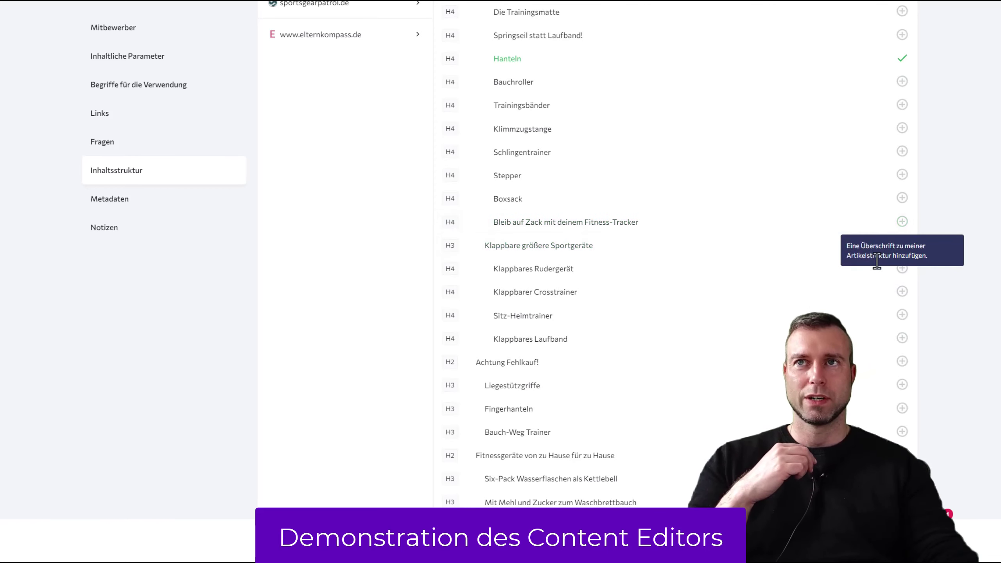
{"action": "left_click", "coordinate": [903, 245]}
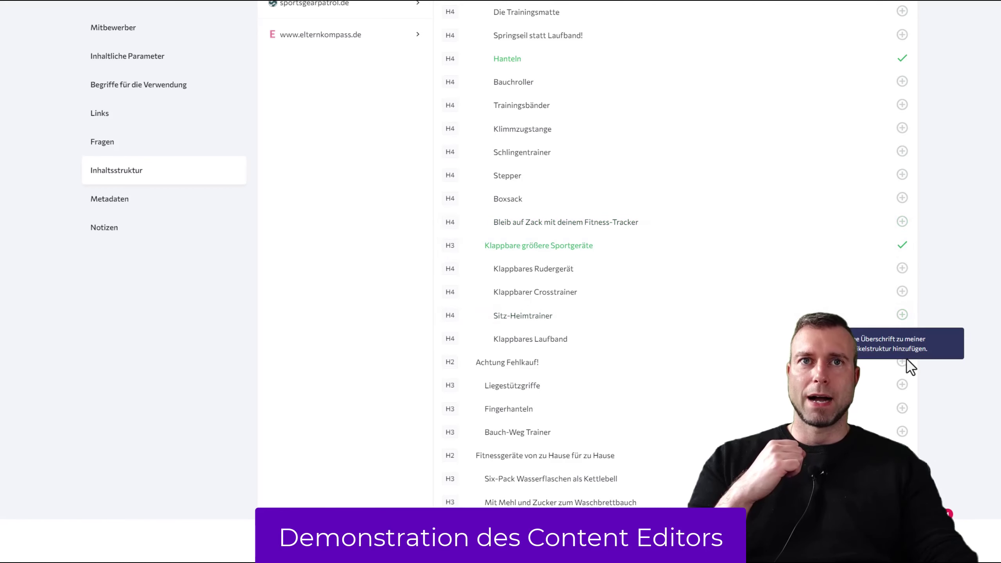
{"action": "left_click", "coordinate": [902, 385]}
{"action": "scroll", "coordinate": [592, 235], "scroll_direction": "down", "scroll_amount": 3}
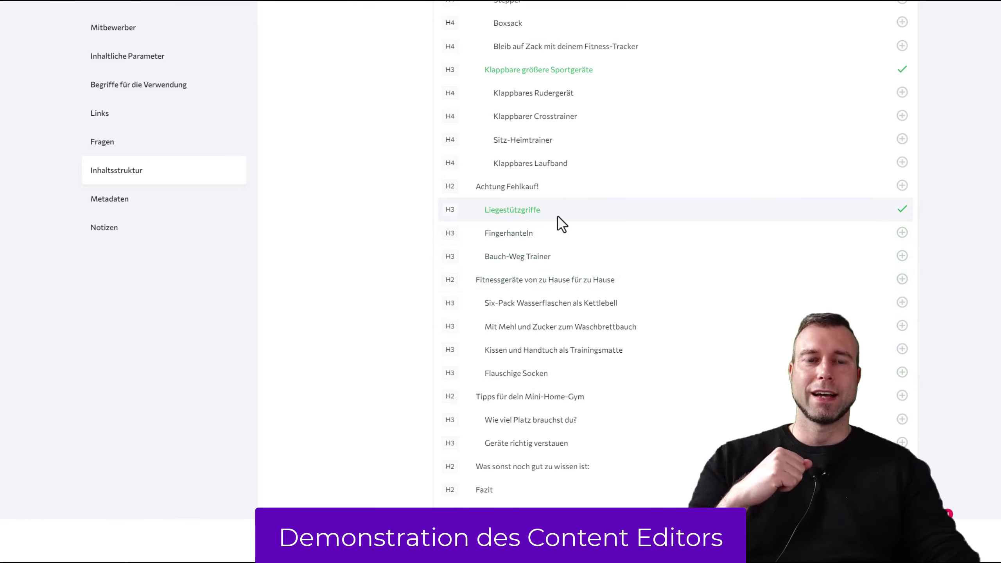
{"action": "left_click", "coordinate": [902, 280]}
{"action": "left_click", "coordinate": [902, 303]}
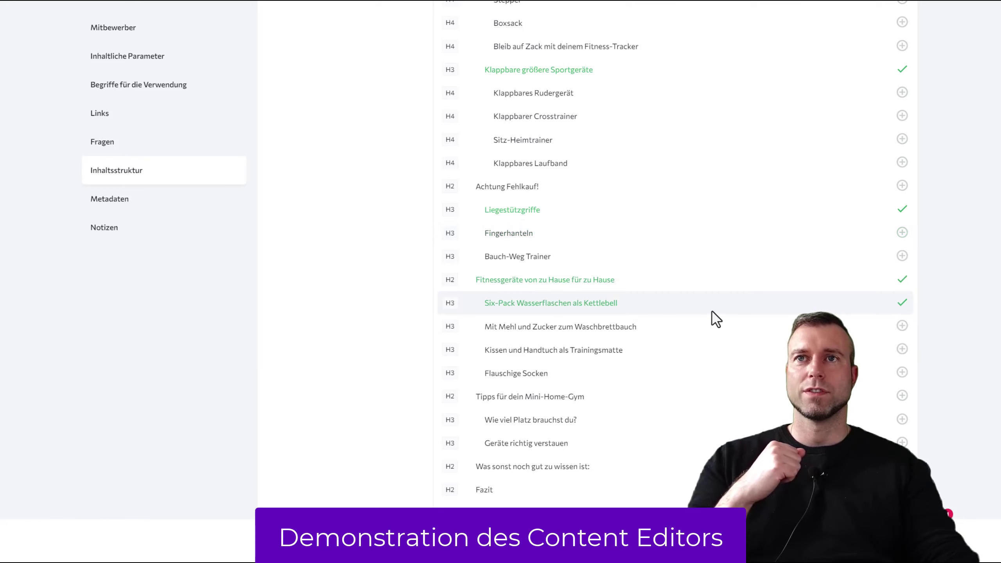
- Look over the metadata requirement fields for title, description and slug, and the notes for the copywriter
{"action": "scroll", "coordinate": [351, 138], "scroll_direction": "down", "scroll_amount": 10}
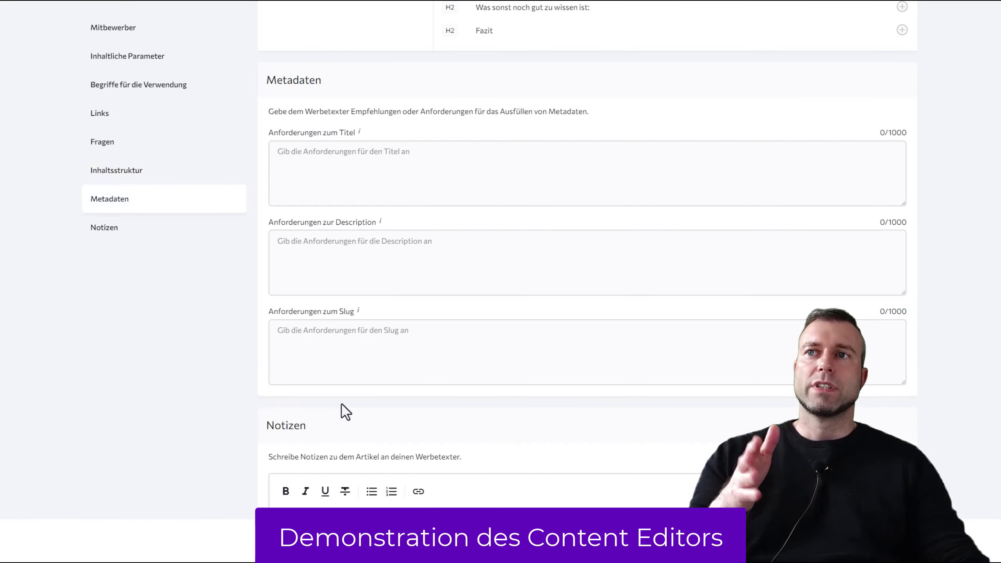
{"action": "scroll", "coordinate": [390, 485], "scroll_direction": "down", "scroll_amount": 3}
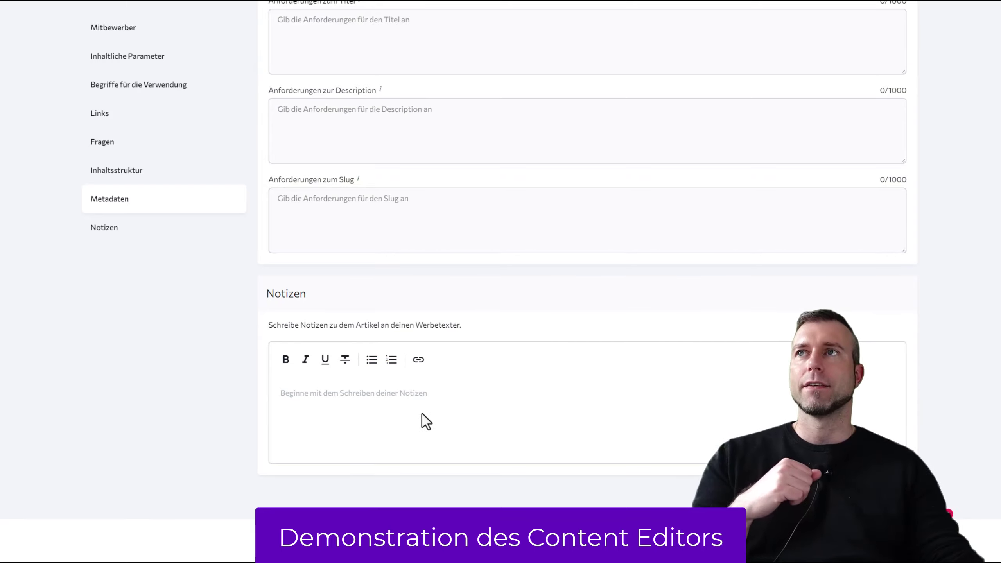
- Enlarge the page display and start the step-by-step assistant that generates a draft for the article "kleine fitnessgeräte für zuhause"
{"action": "key", "text": "ctrl+0"}
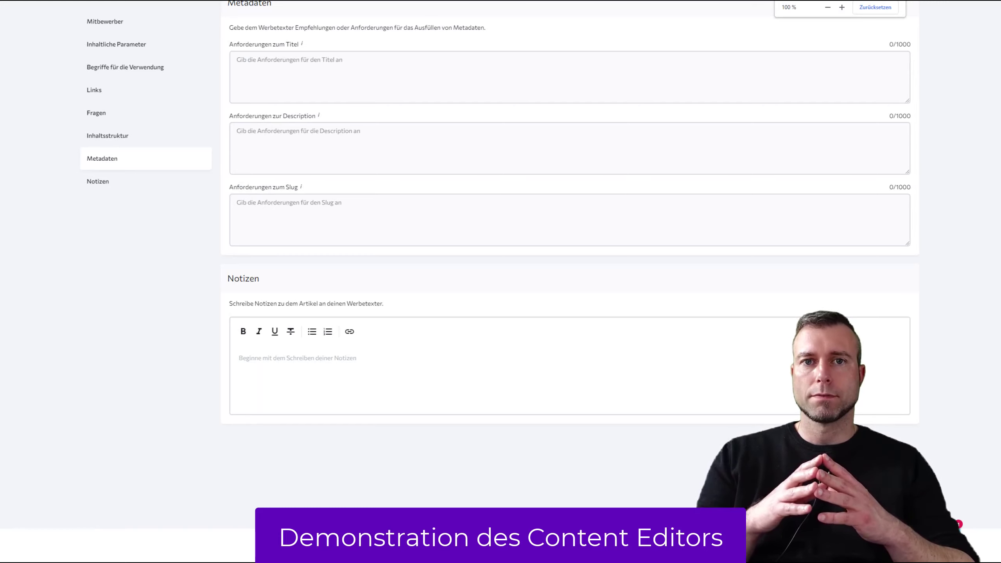
{"action": "key", "text": "ctrl+plus"}
{"action": "key", "text": "ctrl+plus"}
{"action": "key", "text": "ctrl+plus"}
{"action": "key", "text": "ctrl+plus"}
{"action": "key", "text": "ctrl+plus"}
{"action": "key", "text": "ctrl+plus"}
{"action": "key", "text": "ctrl+plus"}
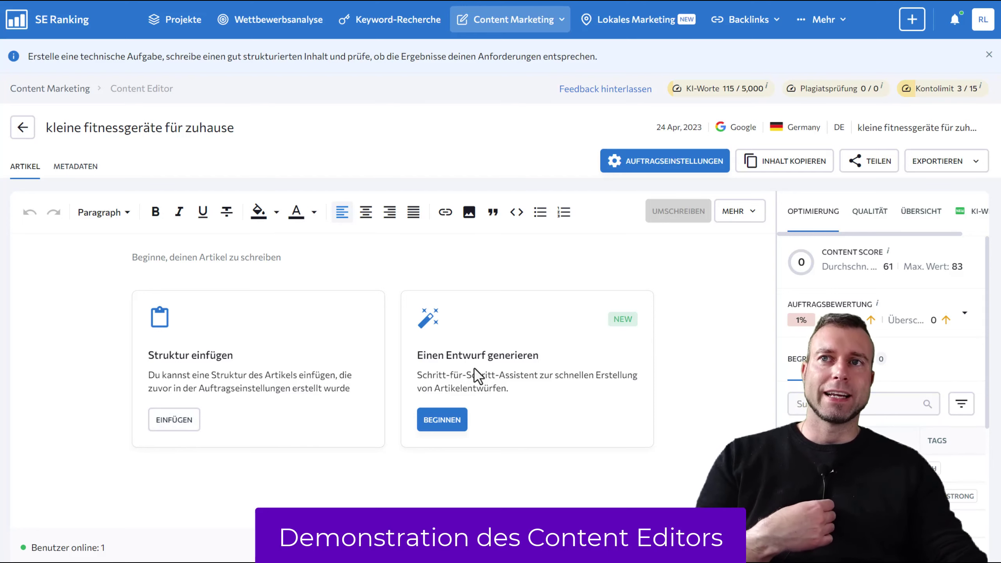
{"action": "left_click", "coordinate": [445, 420]}
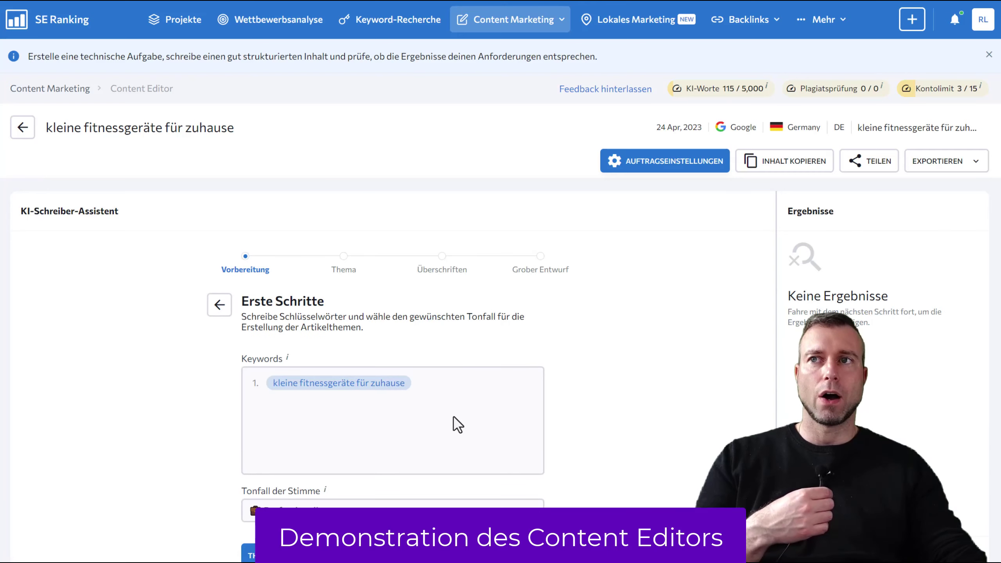
{"action": "scroll", "coordinate": [572, 335], "scroll_direction": "down", "scroll_amount": 2}
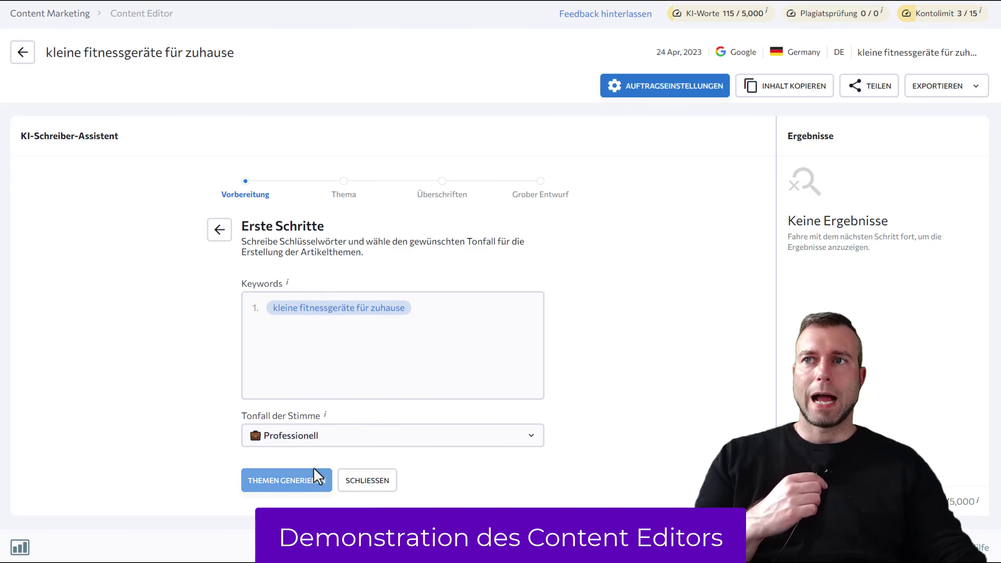
- Generate topics in a professional tone, choose "Wie man mit kleinen Fitnessgeräten zu Hause ein professionelles Training bekommt", and generate headings for it
{"action": "left_click", "coordinate": [305, 486]}
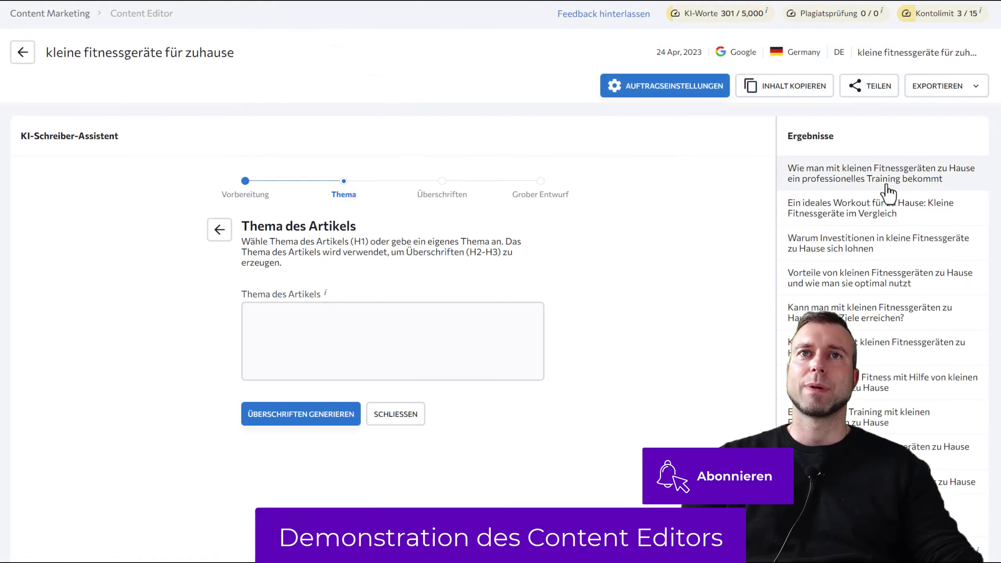
{"action": "left_click", "coordinate": [853, 180]}
{"action": "left_click", "coordinate": [314, 416]}
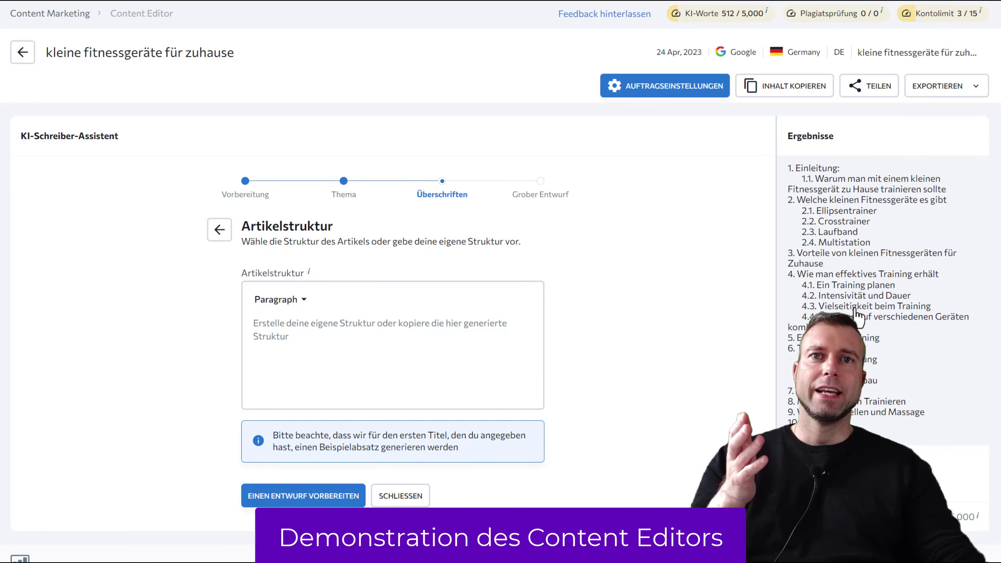
- Adopt the suggested outline from "Einleitung:" to "Fazit" as the article structure and have the draft prepared
{"action": "left_click", "coordinate": [855, 314]}
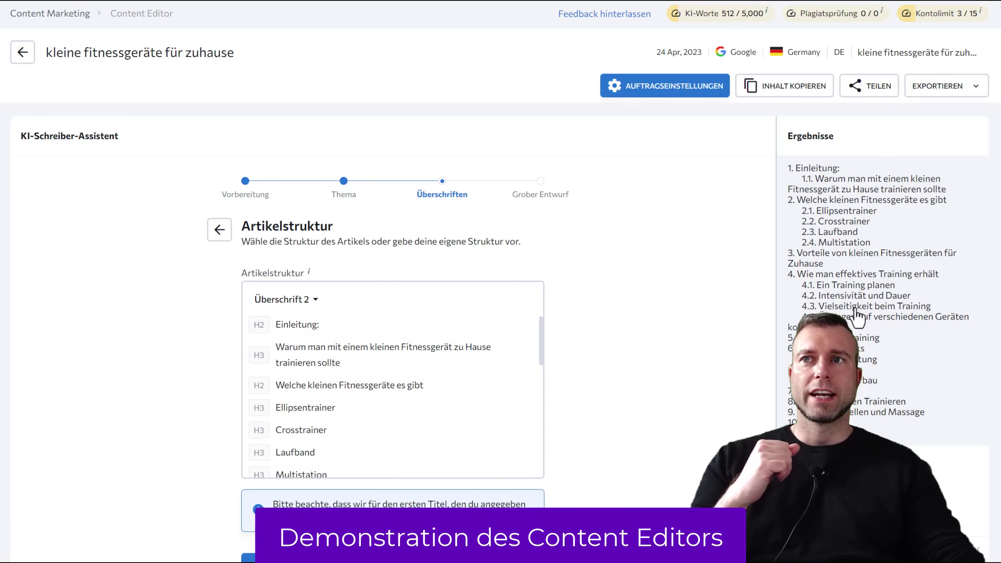
{"action": "scroll", "coordinate": [300, 345], "scroll_direction": "down", "scroll_amount": 5}
{"action": "scroll", "coordinate": [510, 445], "scroll_direction": "down", "scroll_amount": 5}
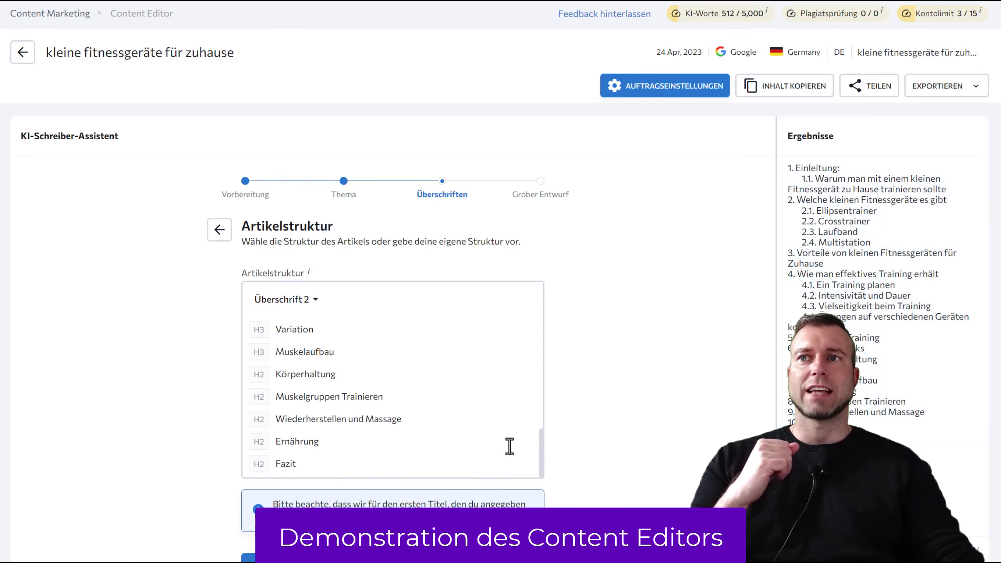
{"action": "left_click", "coordinate": [310, 482]}
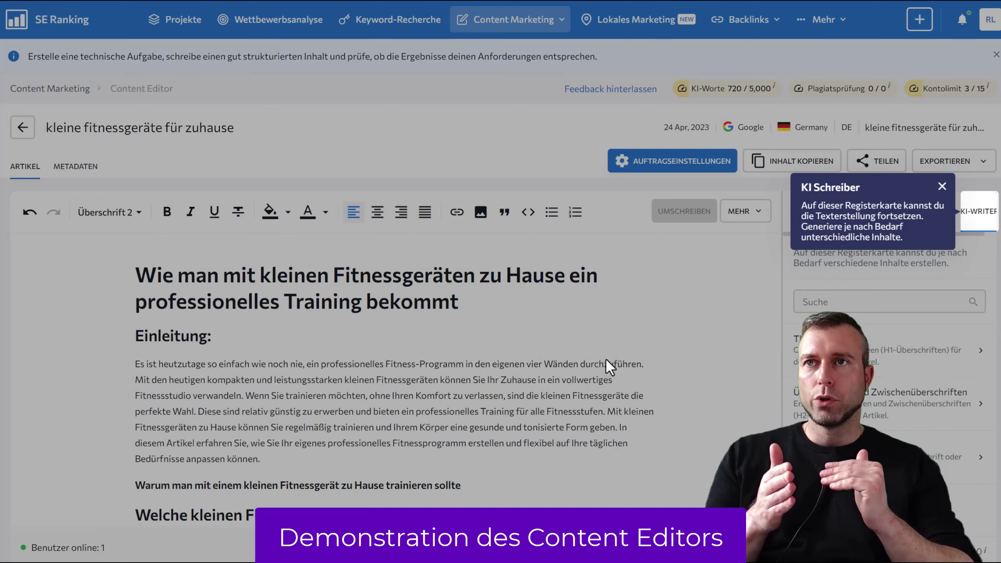
- Dismiss the AI writer hint and look through the draft's title, introduction, headings and subheadings
{"action": "left_click", "coordinate": [943, 187]}
{"action": "scroll", "coordinate": [441, 340], "scroll_direction": "down", "scroll_amount": 3}
{"action": "scroll", "coordinate": [403, 266], "scroll_direction": "down", "scroll_amount": 12}
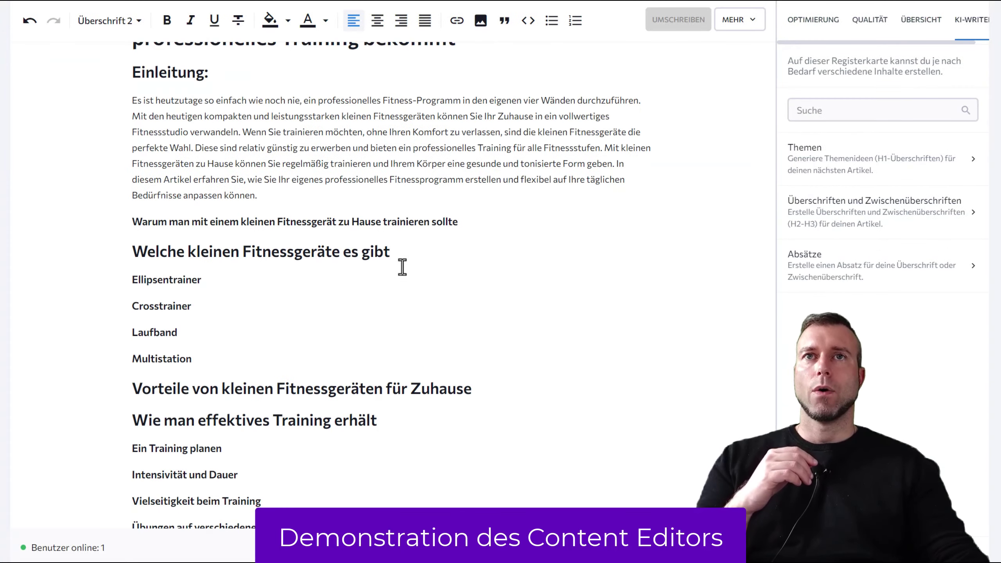
{"action": "scroll", "coordinate": [374, 293], "scroll_direction": "up", "scroll_amount": 9}
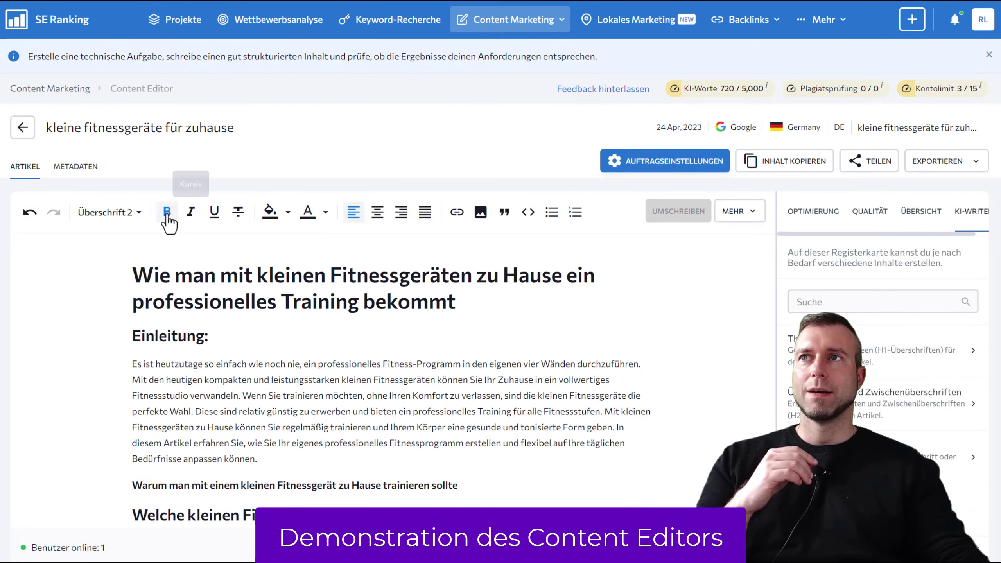
{"action": "scroll", "coordinate": [145, 291], "scroll_direction": "down", "scroll_amount": 8}
{"action": "left_click_drag", "start_coordinate": [141, 285], "coordinate": [478, 303]}
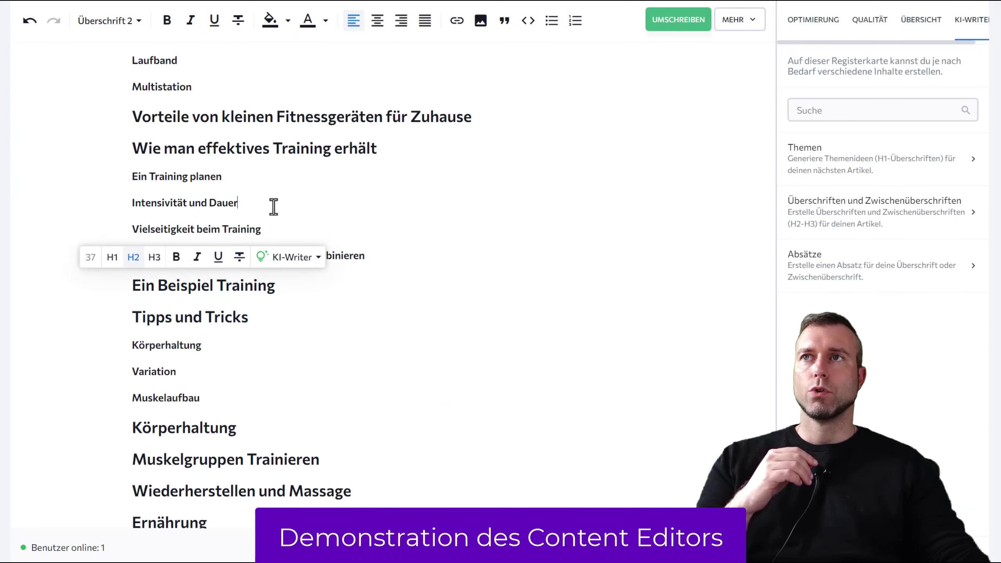
{"action": "scroll", "coordinate": [272, 206], "scroll_direction": "up", "scroll_amount": 10}
{"action": "left_click", "coordinate": [110, 212]}
{"action": "left_click", "coordinate": [235, 363]}
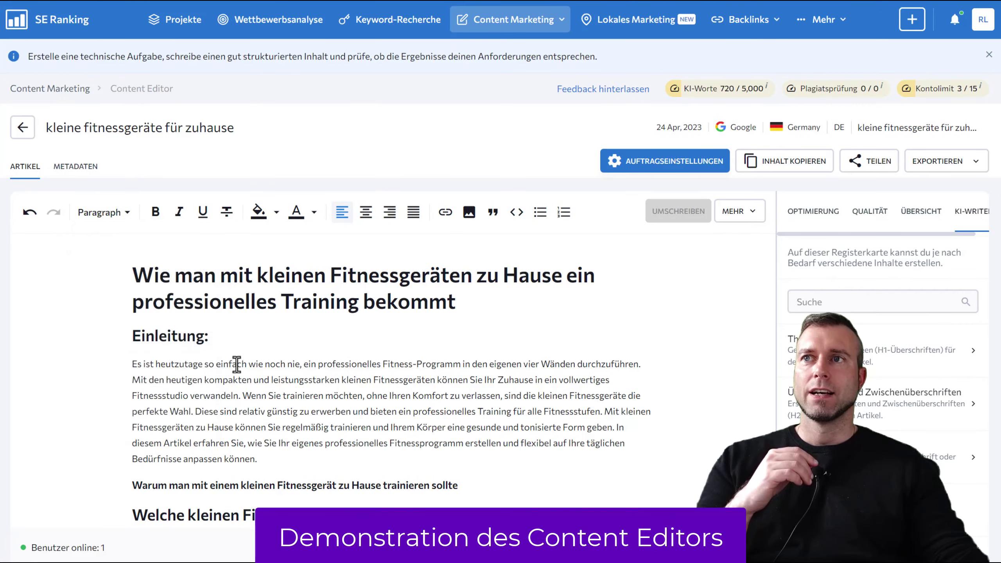
{"action": "scroll", "coordinate": [197, 358], "scroll_direction": "down", "scroll_amount": 5}
{"action": "triple_click", "coordinate": [174, 326]}
{"action": "scroll", "coordinate": [374, 353], "scroll_direction": "down", "scroll_amount": 4}
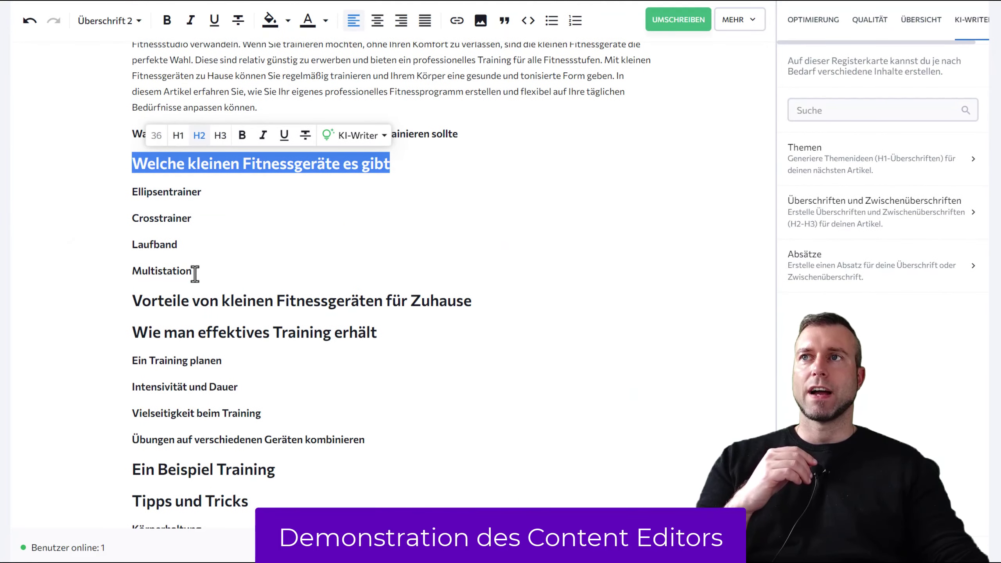
- Check the AI writer's options for the "Ellipsentrainer" subheading and insert an empty line beneath it
{"action": "left_click", "coordinate": [166, 194]}
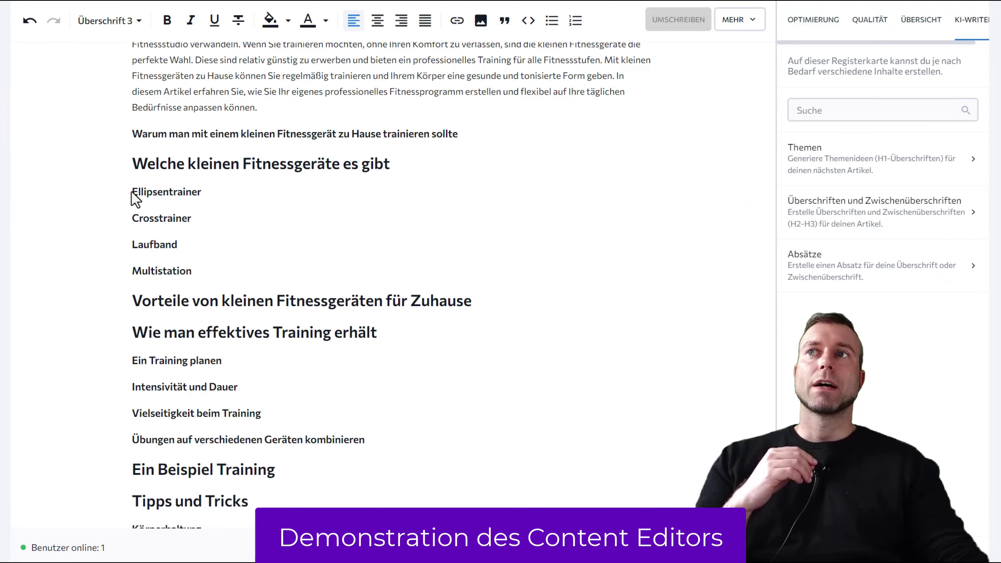
{"action": "left_click_drag", "start_coordinate": [133, 191], "coordinate": [201, 192]}
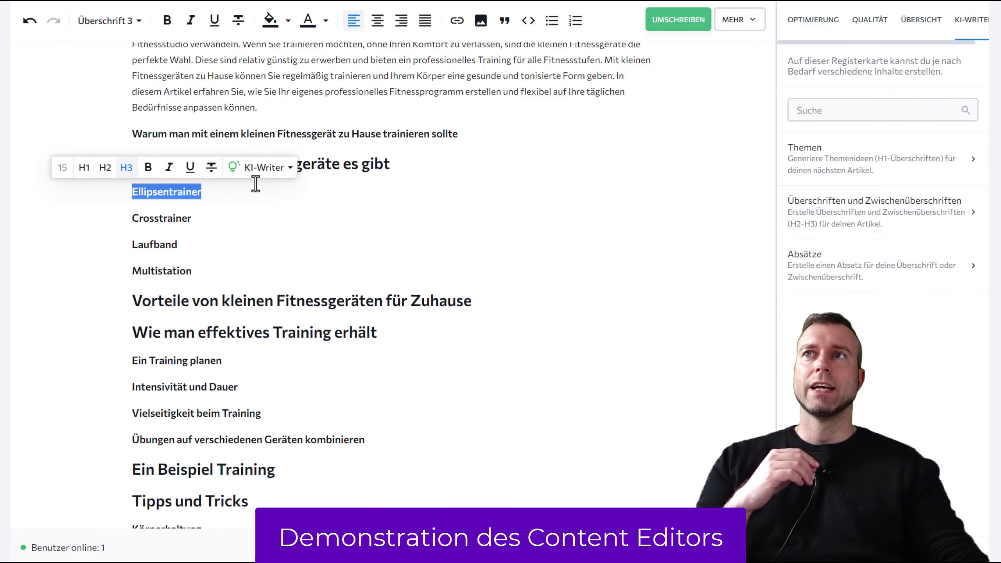
{"action": "left_click", "coordinate": [267, 169]}
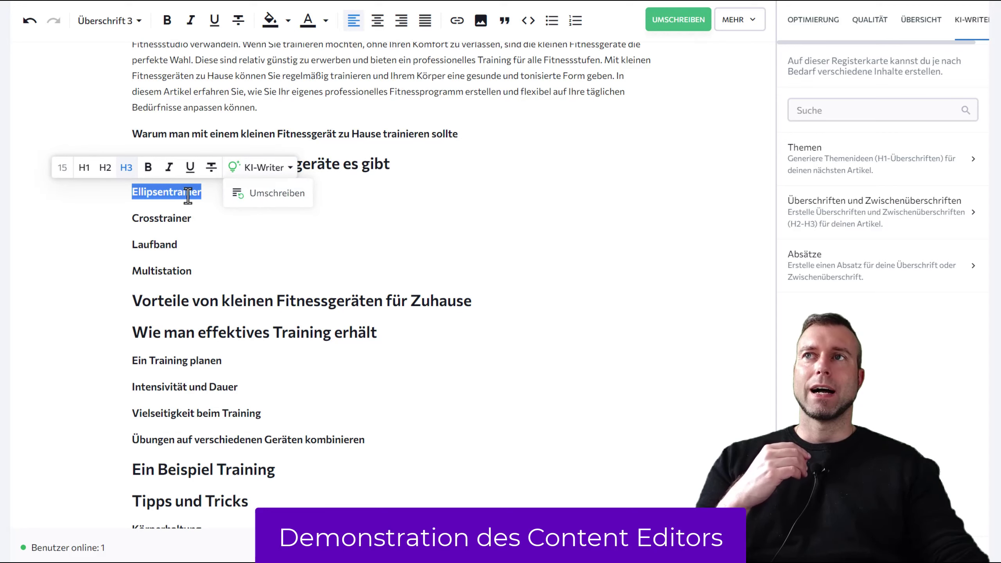
{"action": "left_click", "coordinate": [206, 192]}
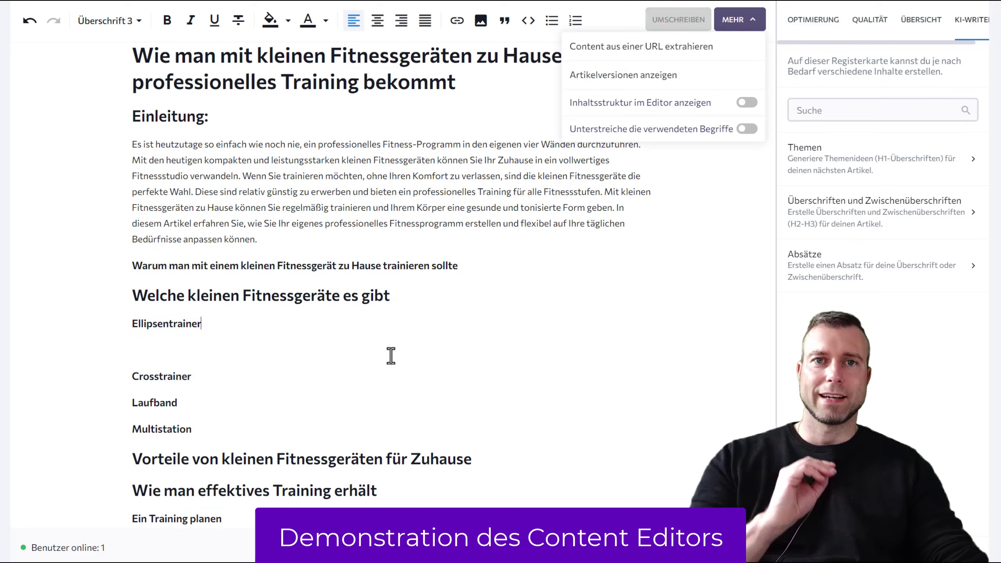
{"action": "left_click", "coordinate": [391, 350]}
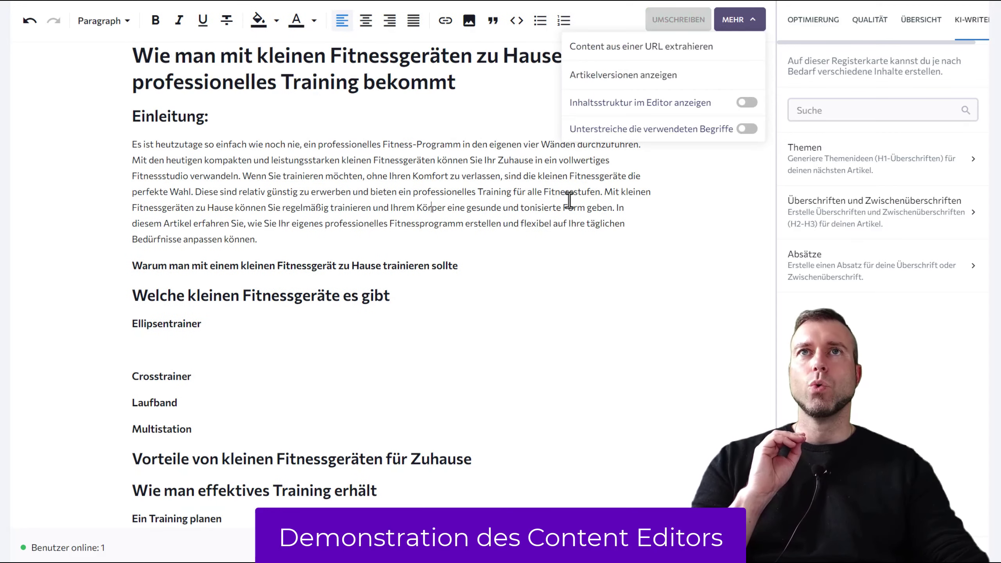
{"action": "left_click", "coordinate": [750, 21]}
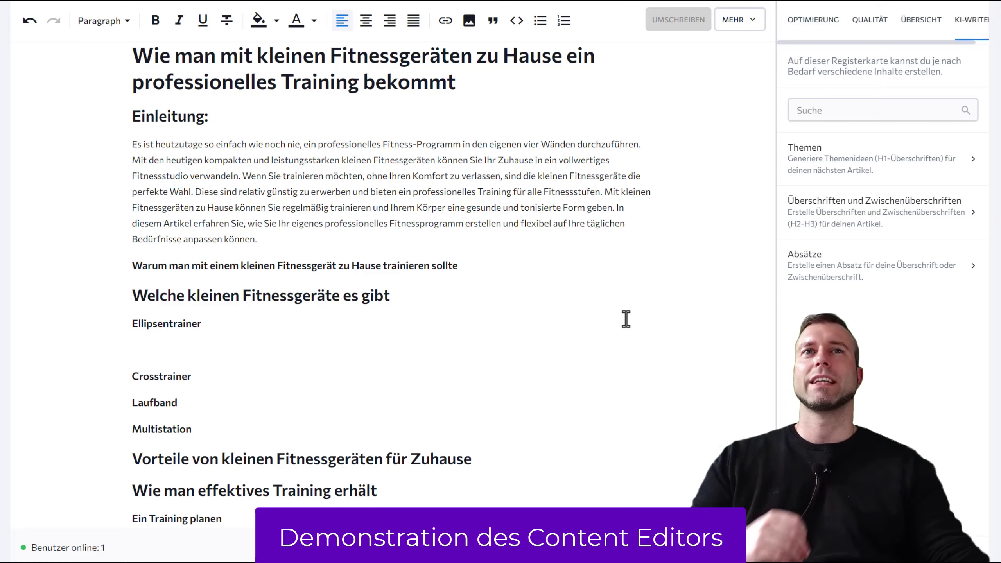
- Look at the dialog for extracting content from a URL and cancel it without entering an address
{"action": "scroll", "coordinate": [577, 276], "scroll_direction": "up", "scroll_amount": 5}
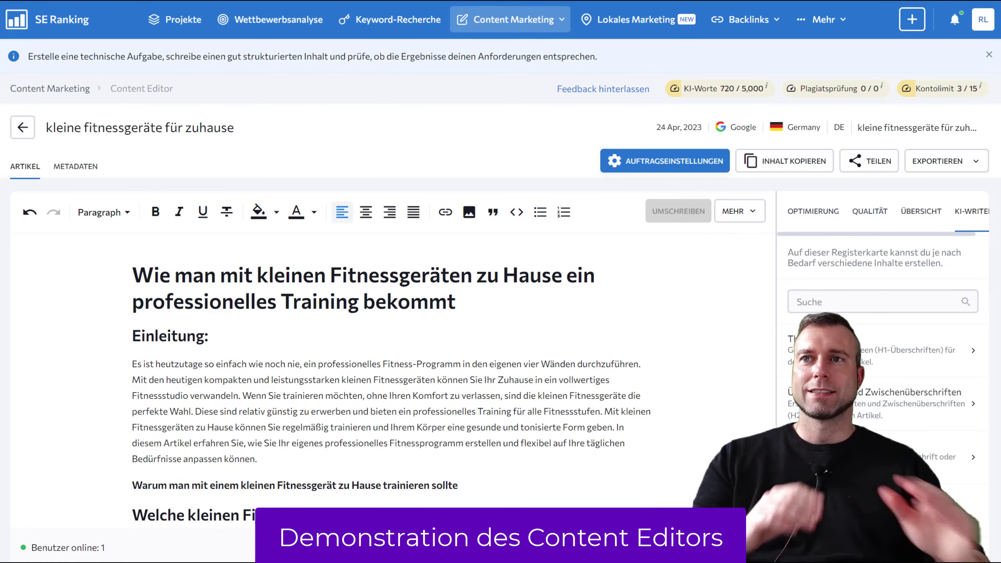
{"action": "scroll", "coordinate": [599, 331], "scroll_direction": "down", "scroll_amount": 2}
{"action": "scroll", "coordinate": [190, 362], "scroll_direction": "down", "scroll_amount": 3}
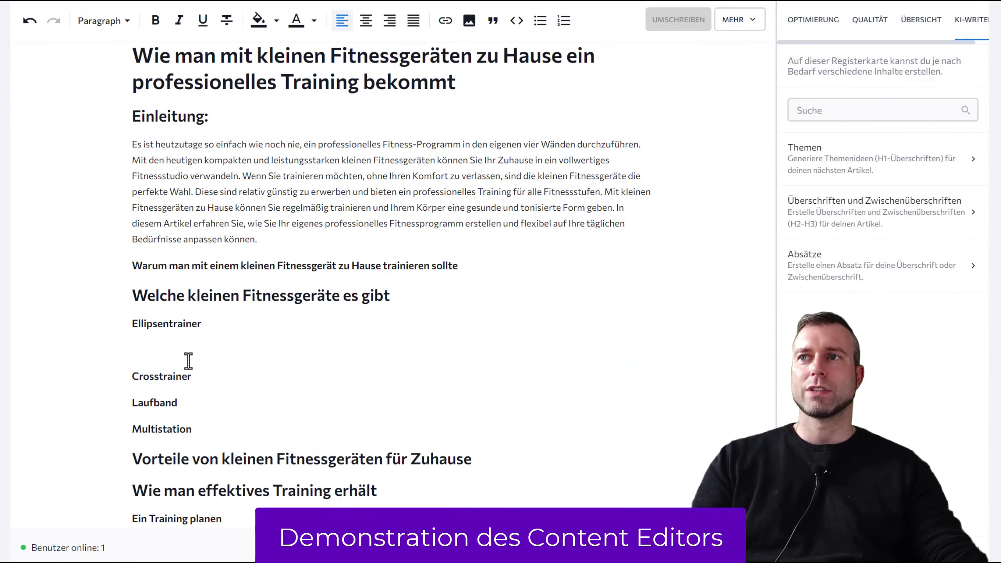
{"action": "left_click", "coordinate": [740, 19]}
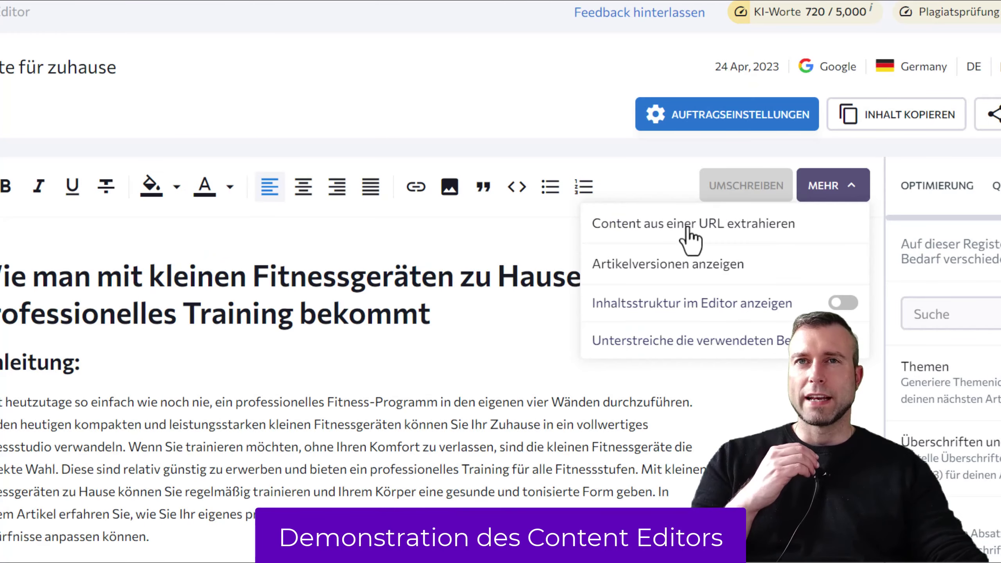
{"action": "left_click", "coordinate": [688, 231]}
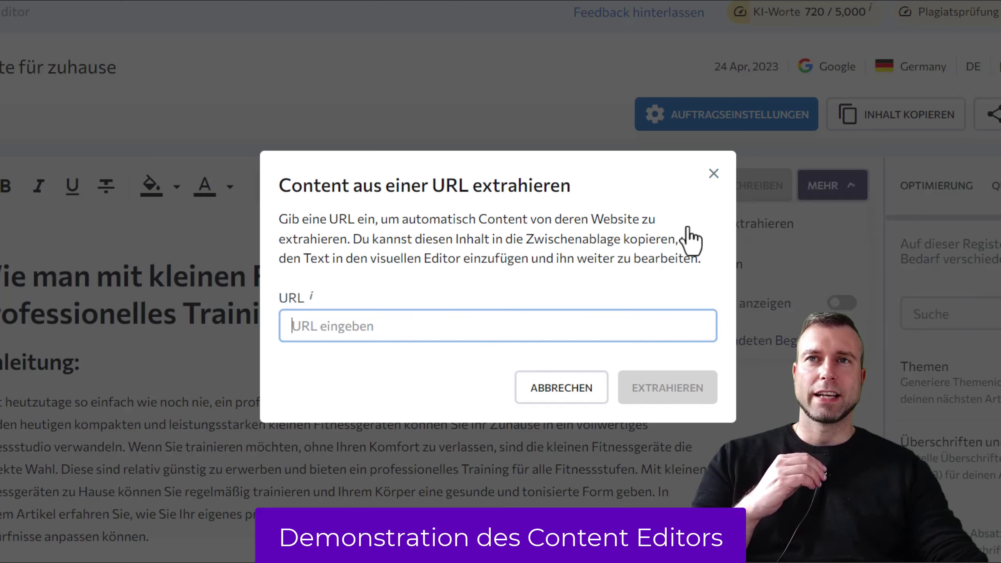
{"action": "left_click", "coordinate": [365, 335]}
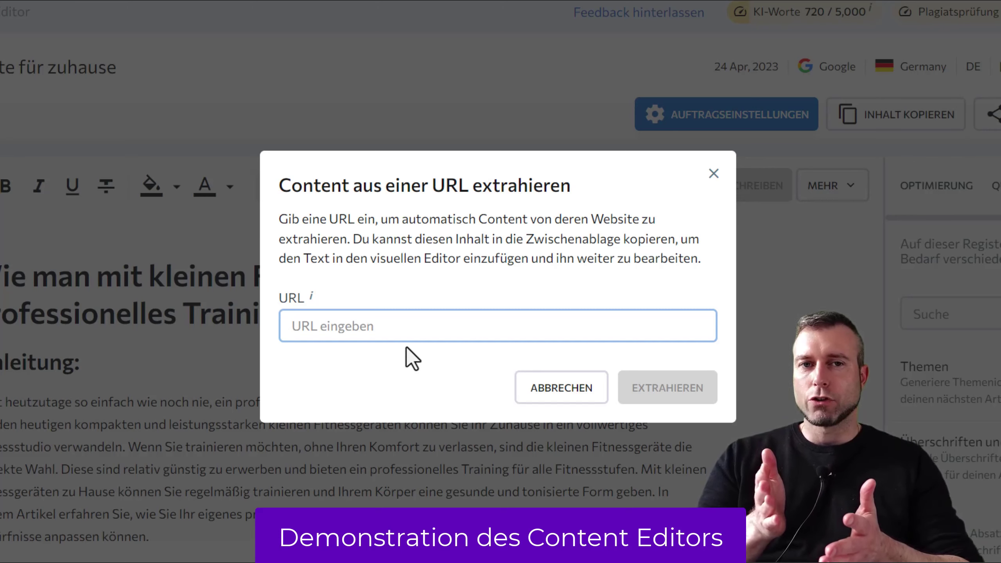
{"action": "left_click", "coordinate": [569, 390]}
- Have the AI writer suggest rewritten versions for the first lines of the introduction paragraph
{"action": "left_click_drag", "start_coordinate": [1, 402], "coordinate": [296, 491]}
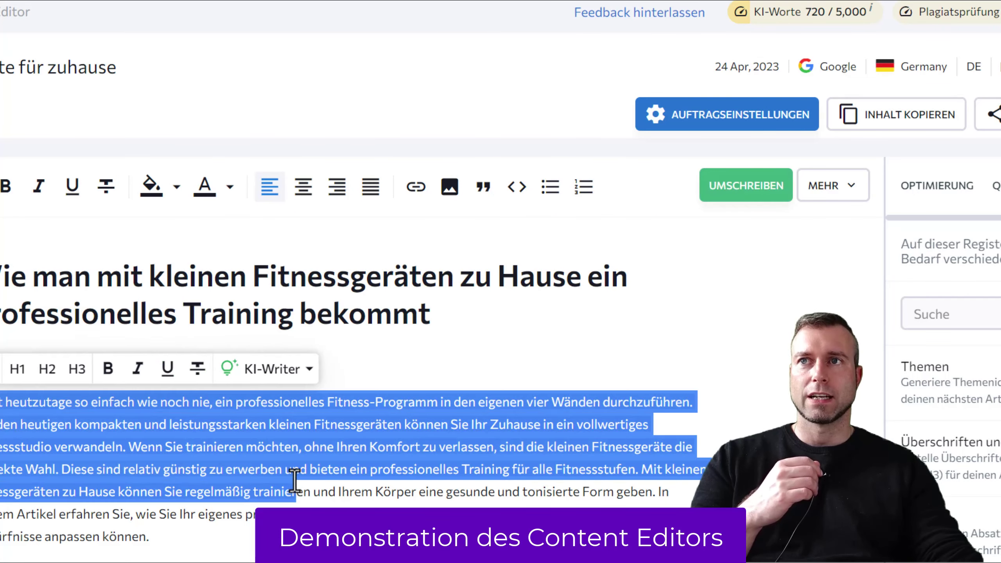
{"action": "left_click", "coordinate": [284, 371]}
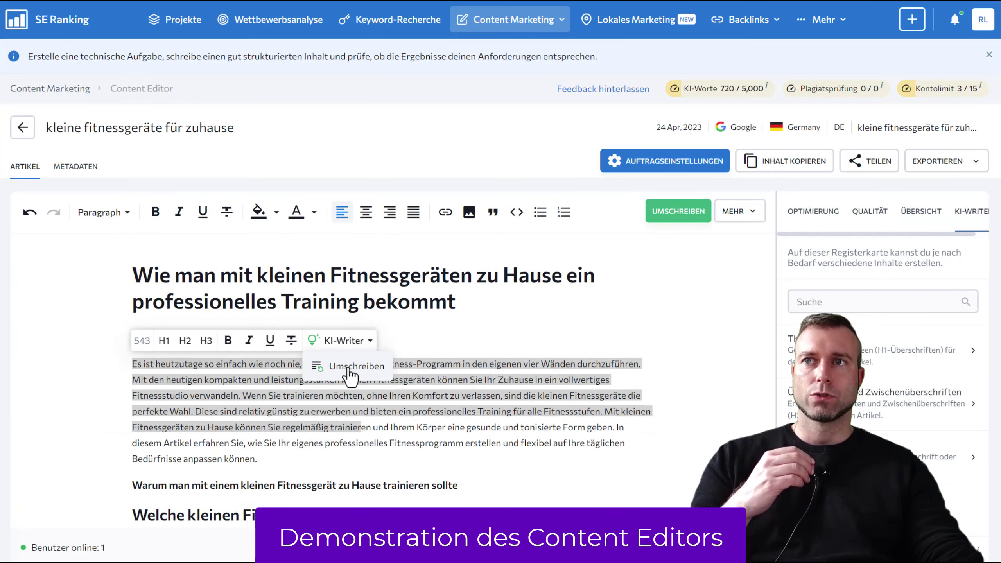
{"action": "left_click", "coordinate": [277, 407]}
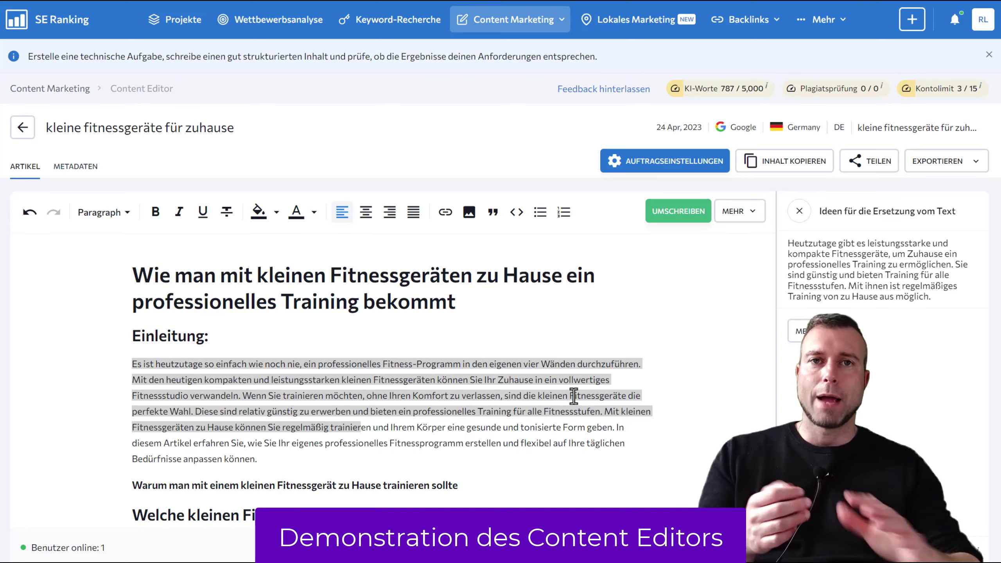
{"action": "left_click", "coordinate": [485, 411]}
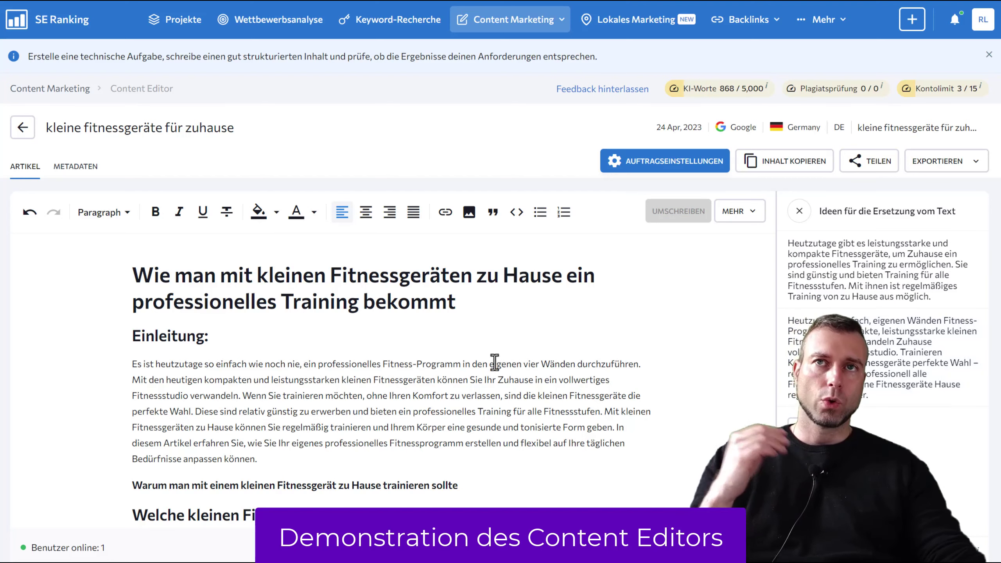
- Turn on the content structure display in the editor and check the heading and paragraph labels throughout the article
{"action": "scroll", "coordinate": [493, 362], "scroll_direction": "down", "scroll_amount": 5}
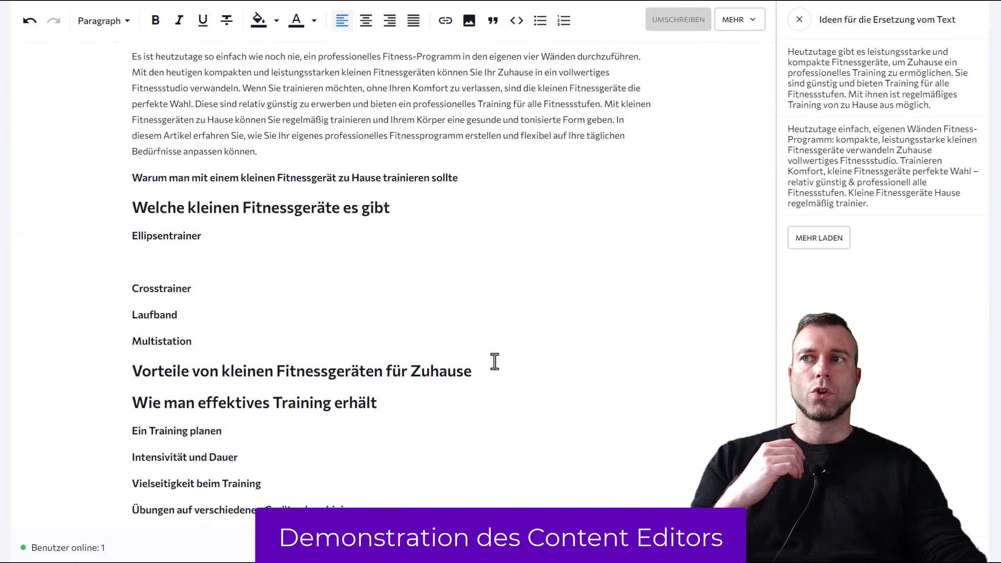
{"action": "scroll", "coordinate": [493, 362], "scroll_direction": "up", "scroll_amount": 5}
{"action": "left_click", "coordinate": [759, 213]}
{"action": "left_click", "coordinate": [700, 303]}
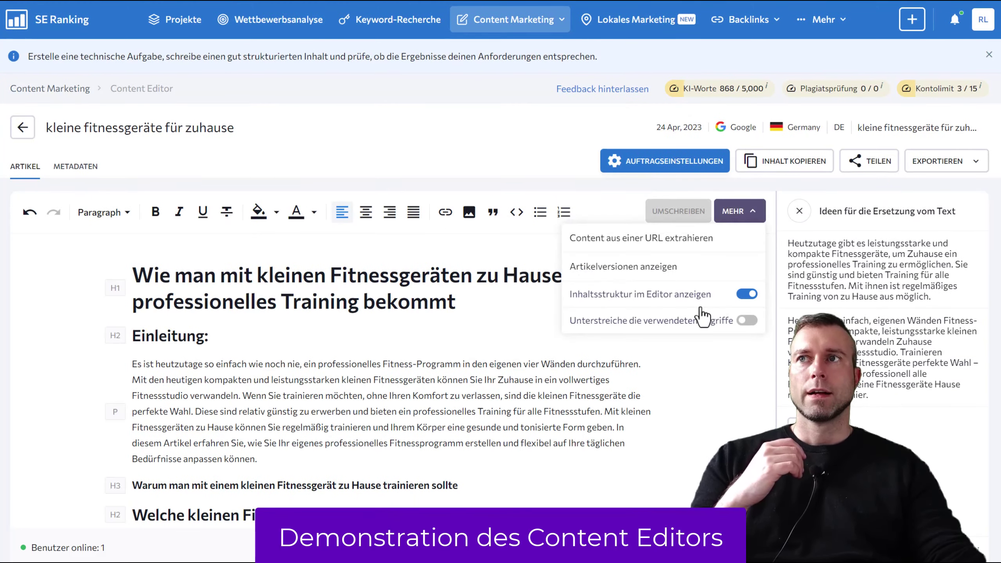
{"action": "scroll", "coordinate": [126, 323], "scroll_direction": "down", "scroll_amount": 15}
{"action": "scroll", "coordinate": [126, 333], "scroll_direction": "up", "scroll_amount": 15}
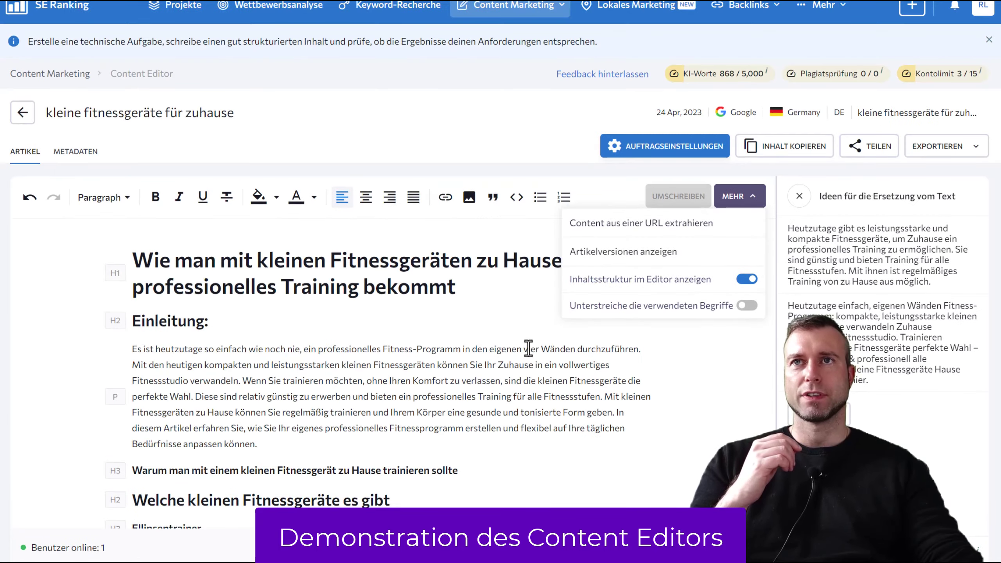
{"action": "scroll", "coordinate": [690, 373], "scroll_direction": "down", "scroll_amount": 15}
{"action": "scroll", "coordinate": [484, 277], "scroll_direction": "up", "scroll_amount": 15}
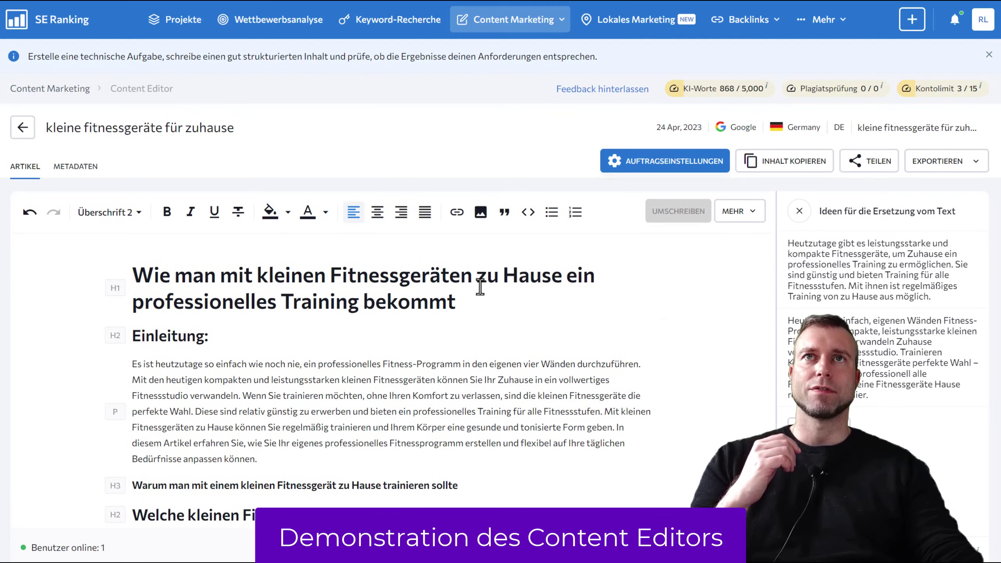